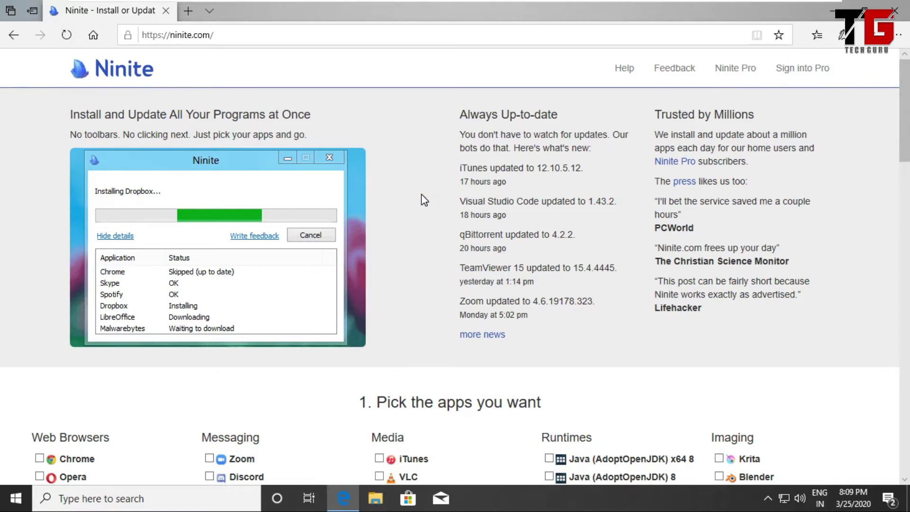
- Select Chrome, K-Lite Codecs and WinRAR in the Ninite list of apps
scroll(280, 223, down, 3)
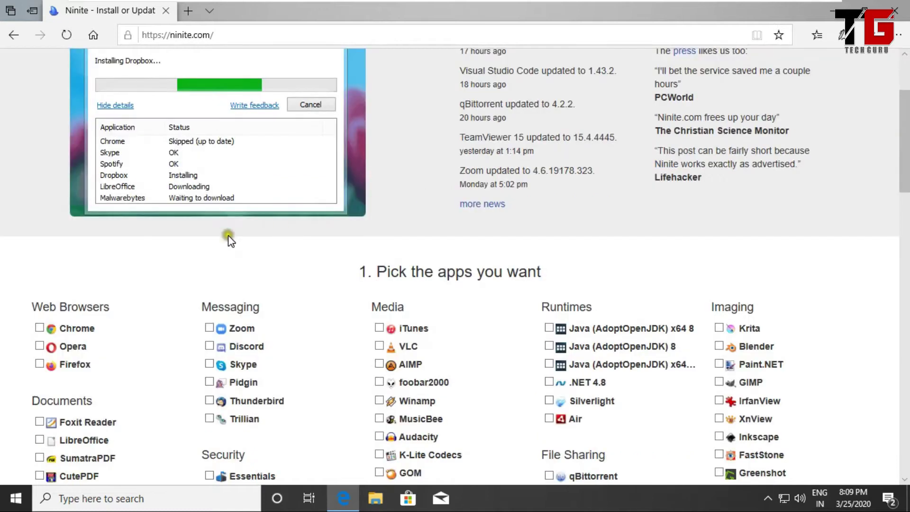
click(42, 328)
scroll(267, 309, down, 6)
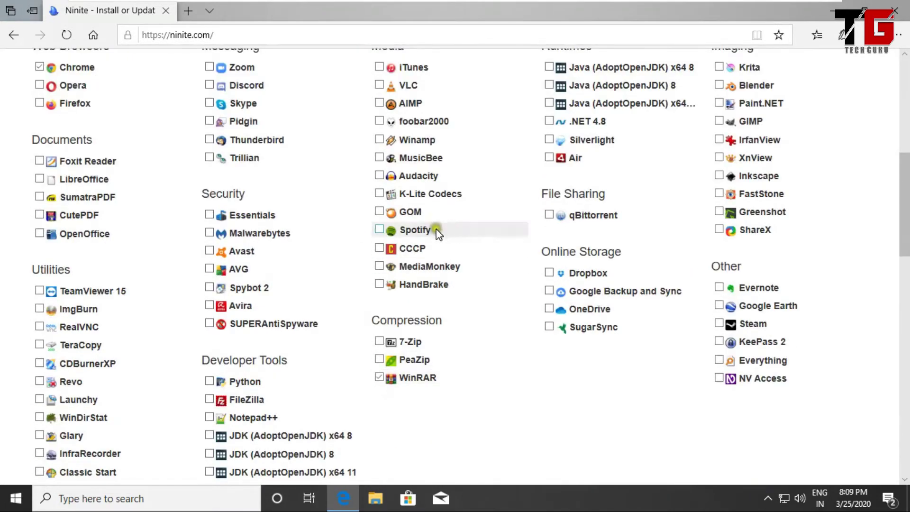
click(382, 195)
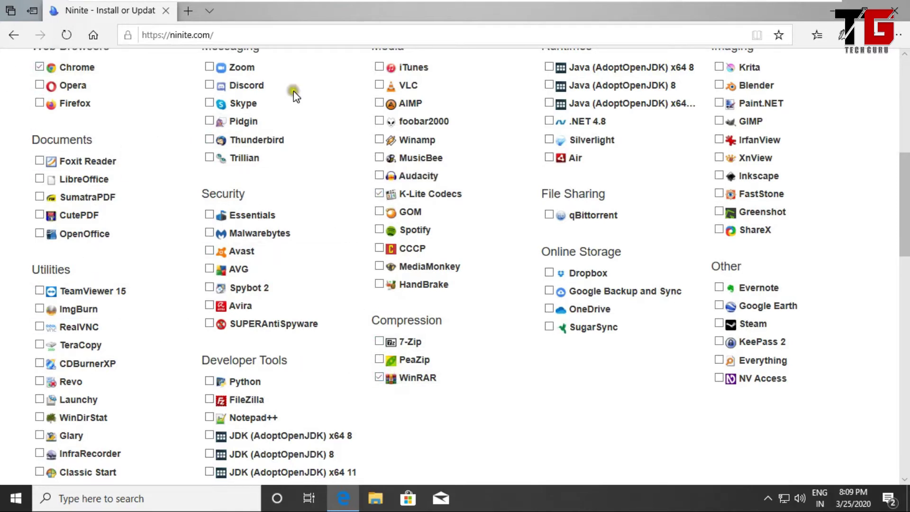
scroll(461, 395, up, 4)
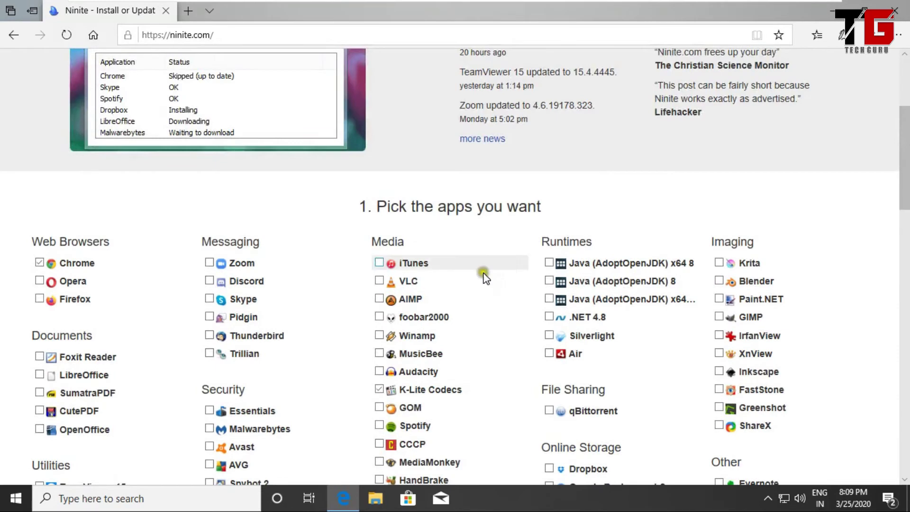
- Download the custom Ninite installer for the selected apps and run it
scroll(507, 320, down, 8)
scroll(441, 240, down, 5)
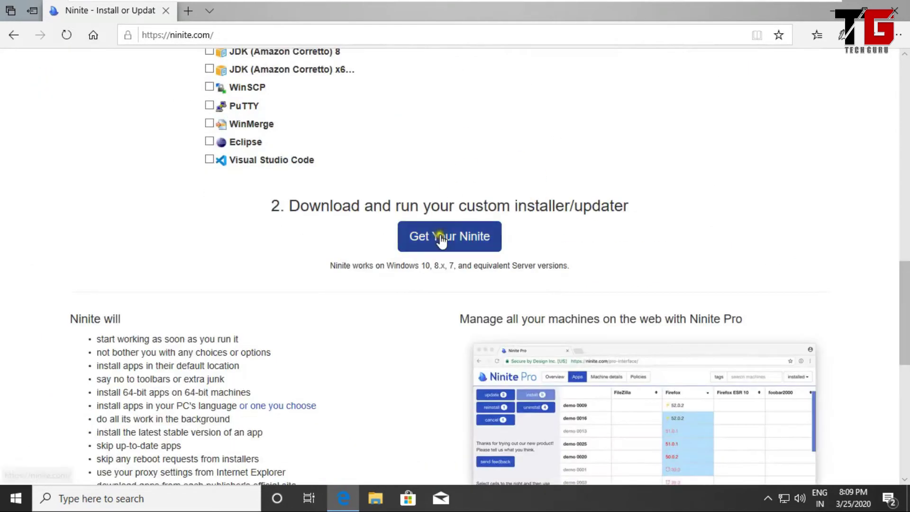
click(437, 239)
mouse_move(170, 112)
mouse_down()
mouse_move(52, 101)
mouse_move(52, 160)
mouse_move(102, 173)
mouse_move(175, 142)
mouse_move(175, 116)
mouse_up()
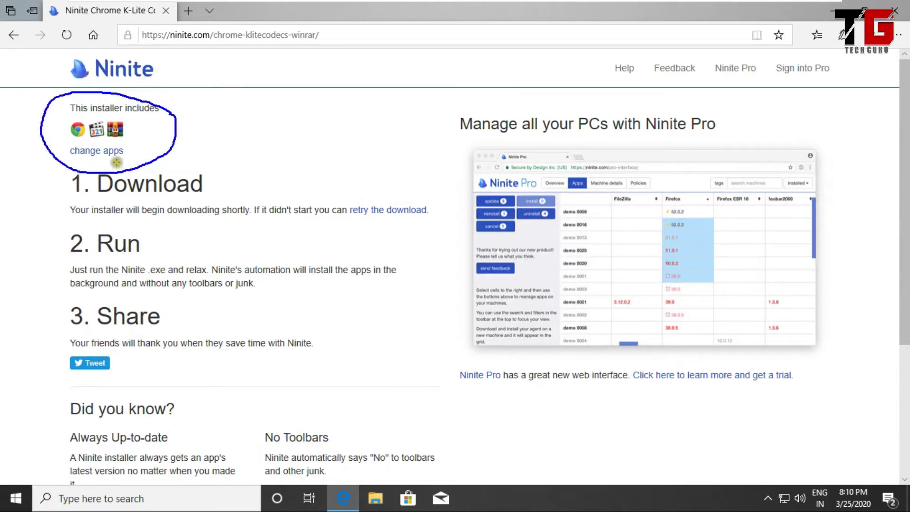
mouse_move(87, 144)
mouse_down()
mouse_move(64, 147)
mouse_move(67, 162)
mouse_move(128, 163)
mouse_move(135, 151)
mouse_up()
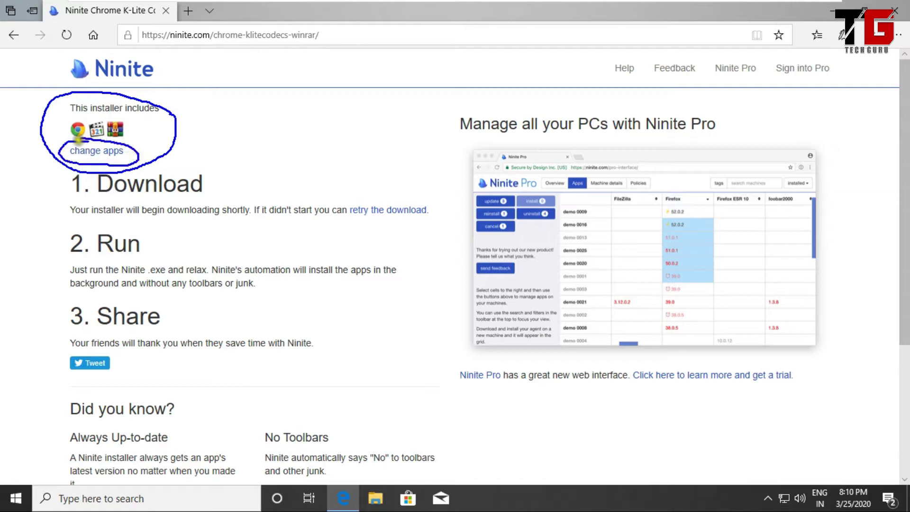
key(Escape)
click(519, 459)
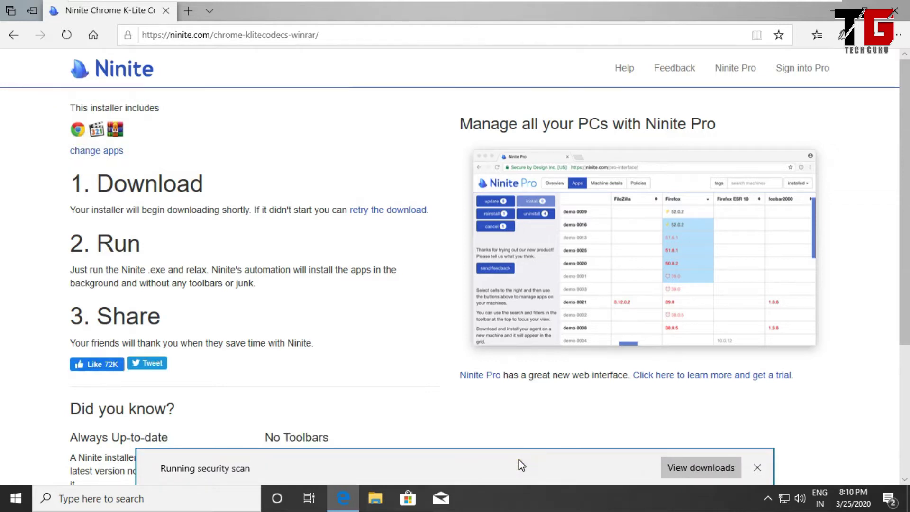
click(375, 337)
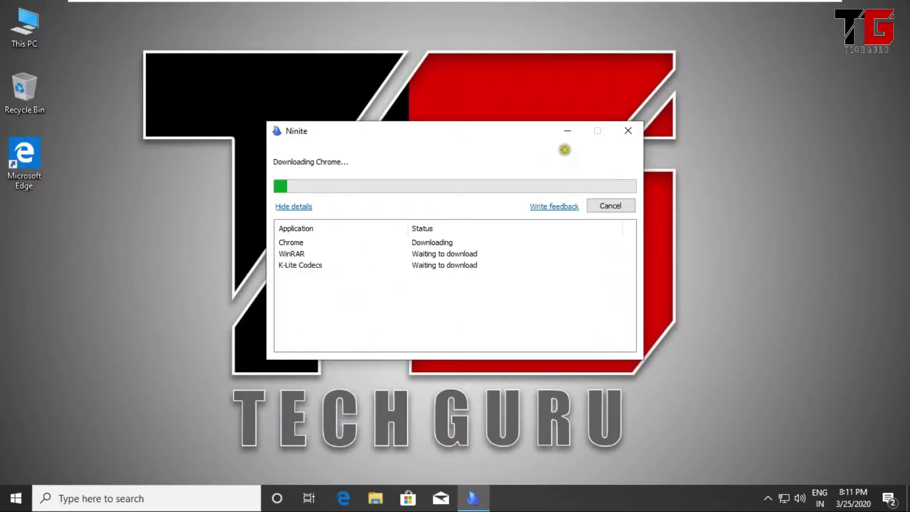
- Let Ninite finish installing Chrome, WinRAR and K-Lite Codecs, and close its window
mouse_move(588, 92)
mouse_down()
mouse_move(385, 76)
mouse_move(242, 110)
mouse_move(204, 225)
mouse_move(239, 368)
mouse_move(435, 391)
mouse_move(595, 384)
mouse_up()
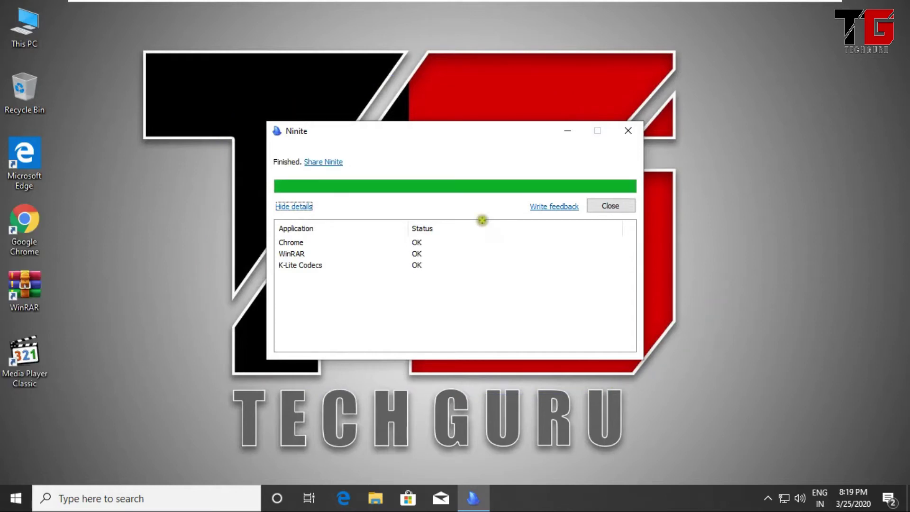
mouse_move(482, 220)
mouse_down()
mouse_move(412, 195)
mouse_move(218, 205)
mouse_move(310, 311)
mouse_move(503, 235)
mouse_move(479, 218)
mouse_up()
mouse_move(7, 196)
mouse_down()
mouse_move(57, 199)
mouse_move(10, 192)
mouse_up()
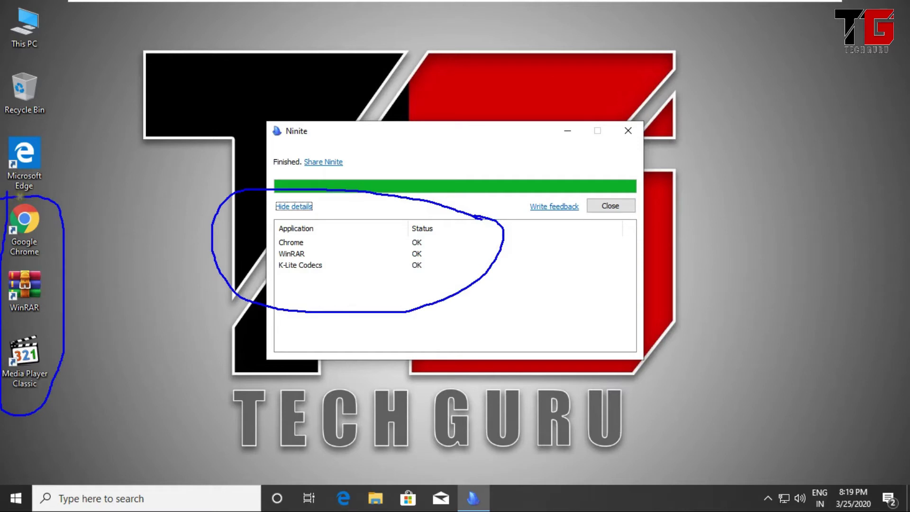
key(Escape)
click(611, 206)
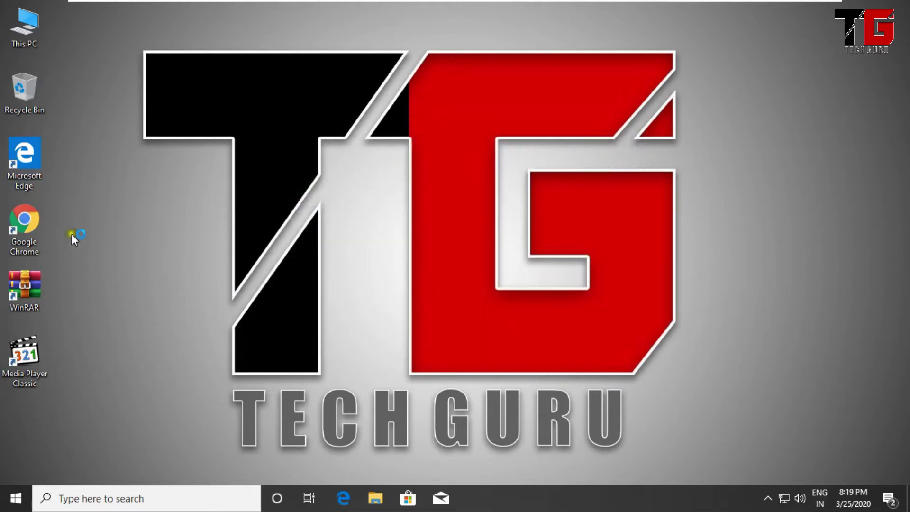
- Switch to Google Chrome and go to google.com
double_click(25, 220)
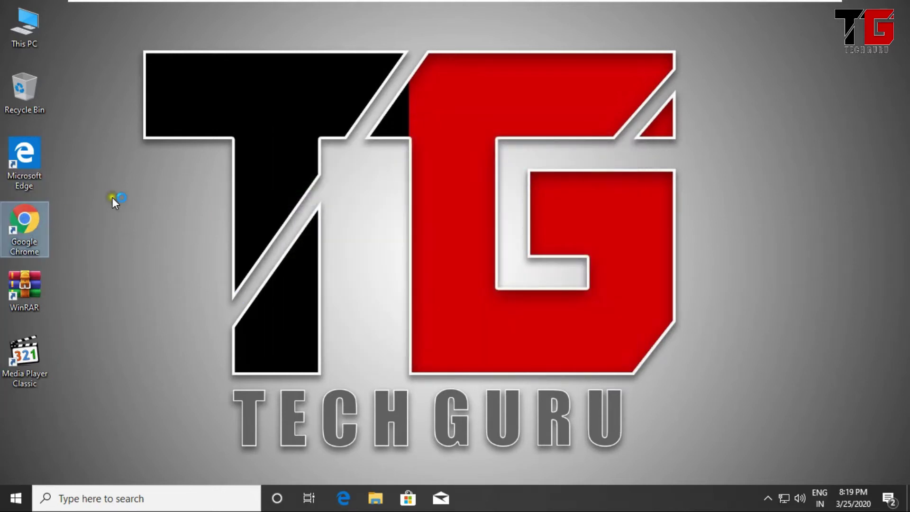
text(google)
key(ctrl+Return)
- Search Google for "windows adk for windows 10" and open Microsoft's Windows ADK download and install page
mouse_move(394, 228)
mouse_down()
mouse_move(278, 212)
mouse_move(244, 299)
mouse_move(400, 308)
mouse_move(689, 266)
mouse_move(531, 221)
mouse_move(352, 212)
mouse_up()
text(window)
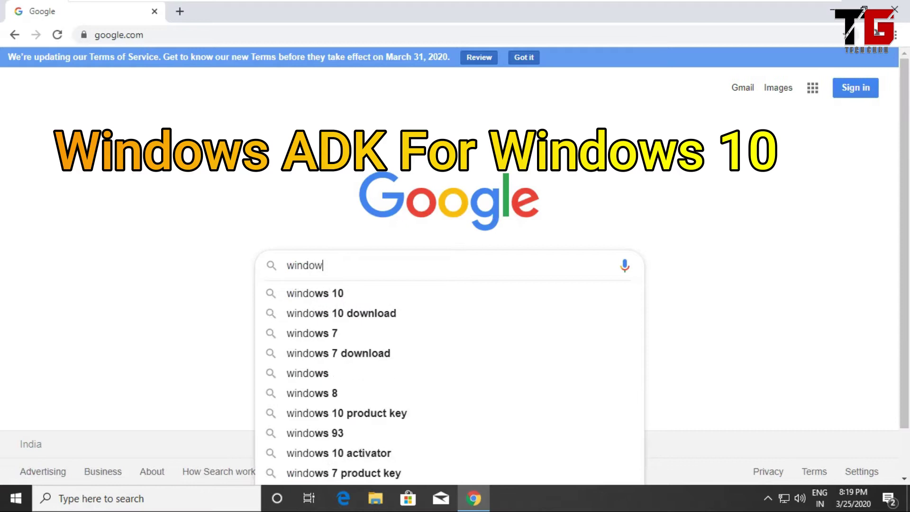
text(s adk)
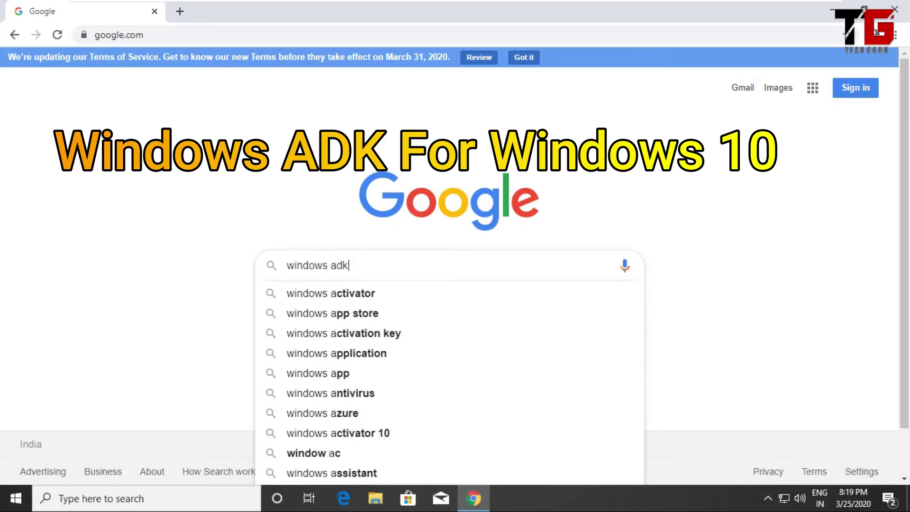
text( for windows 10)
key(Return)
click(232, 186)
mouse_move(304, 177)
mouse_down()
mouse_move(287, 169)
mouse_move(71, 205)
mouse_move(336, 233)
mouse_move(515, 208)
mouse_move(275, 172)
mouse_up()
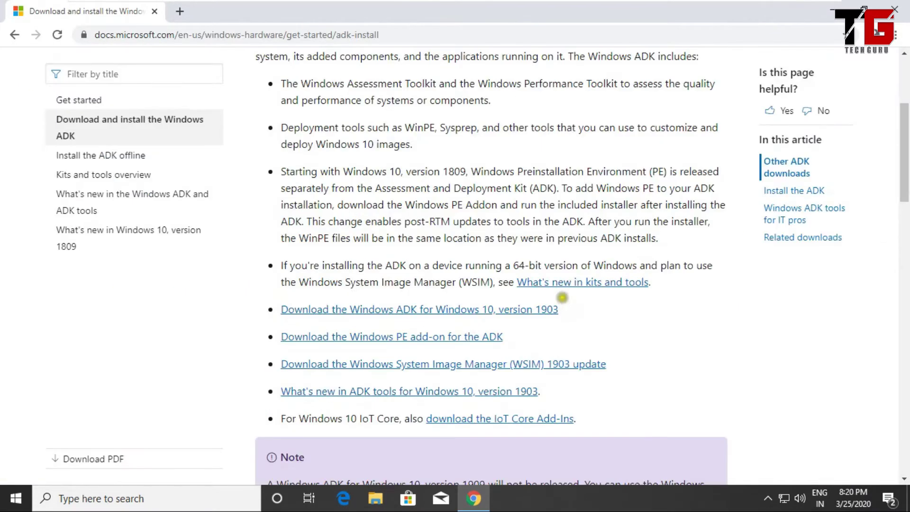
- Download the Windows ADK for Windows 10, version 1903 setup file
mouse_move(563, 298)
mouse_down()
mouse_move(401, 281)
mouse_move(249, 292)
mouse_move(245, 318)
mouse_move(548, 324)
mouse_move(578, 310)
mouse_move(560, 298)
mouse_up()
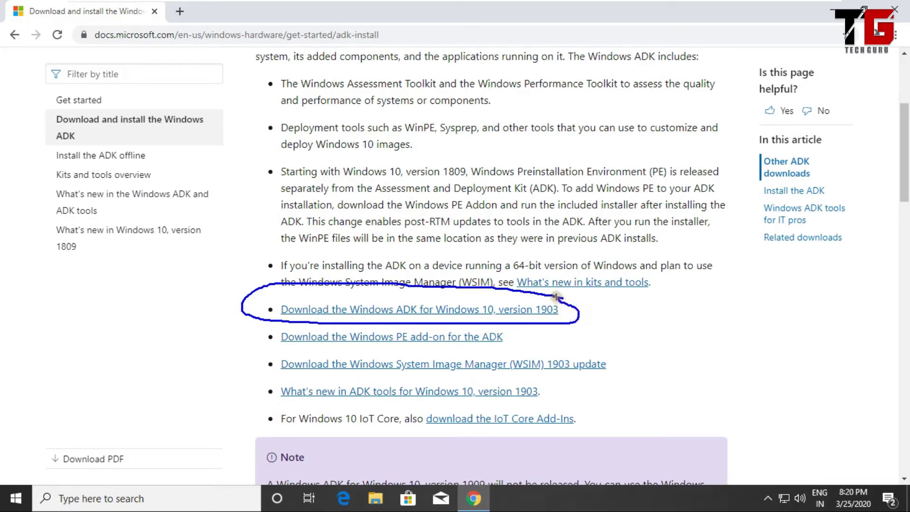
click(445, 312)
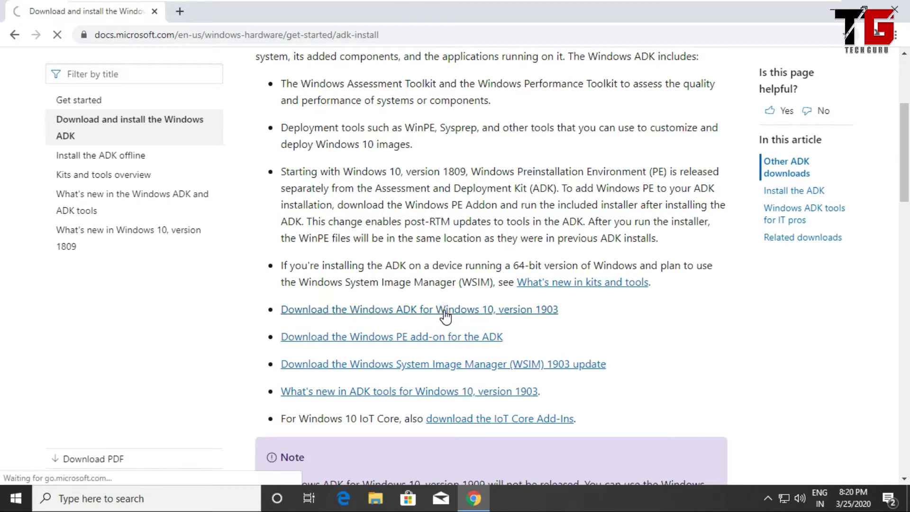
drag(162, 444, 6, 433)
mouse_move(25, 497)
mouse_down()
mouse_move(178, 479)
mouse_move(149, 437)
mouse_up()
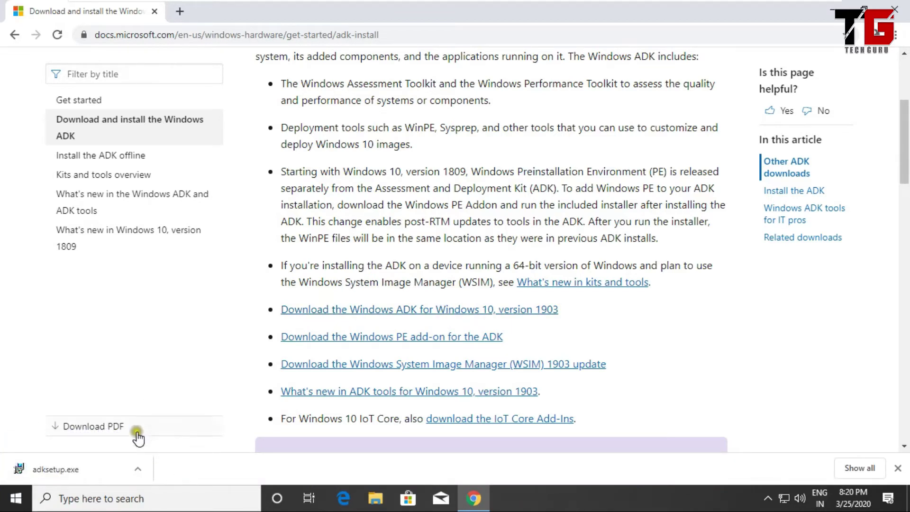
- Launch the downloaded adksetup from its folder, and close the Downloads window and the browser
click(138, 469)
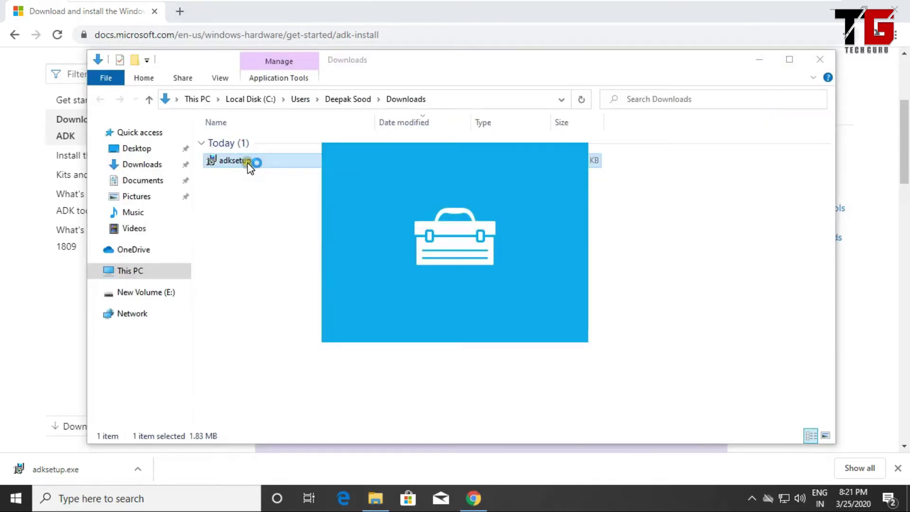
click(820, 59)
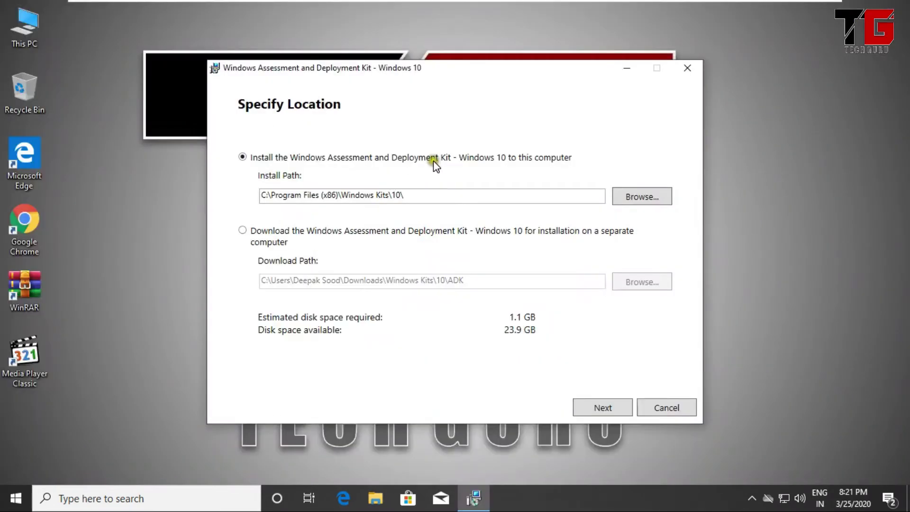
click(895, 8)
- Cancel the Windows ADK installation at the location page and close the setup wizard
mouse_move(505, 133)
mouse_down()
mouse_move(369, 119)
mouse_move(186, 151)
mouse_move(279, 206)
mouse_move(505, 220)
mouse_move(702, 194)
mouse_move(456, 141)
mouse_up()
mouse_move(363, 219)
mouse_down()
mouse_move(213, 209)
mouse_move(241, 288)
mouse_move(459, 319)
mouse_move(713, 317)
mouse_move(543, 211)
mouse_move(319, 209)
mouse_up()
key(Escape)
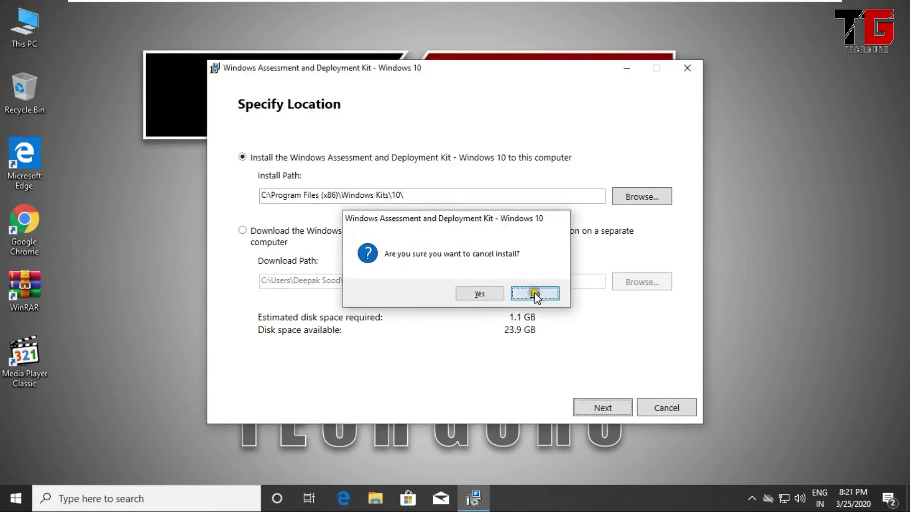
click(535, 294)
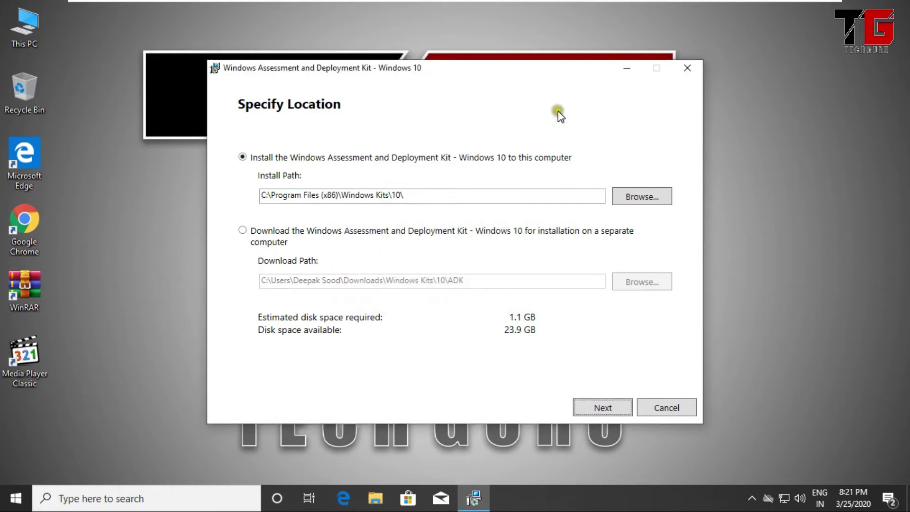
click(688, 68)
click(480, 295)
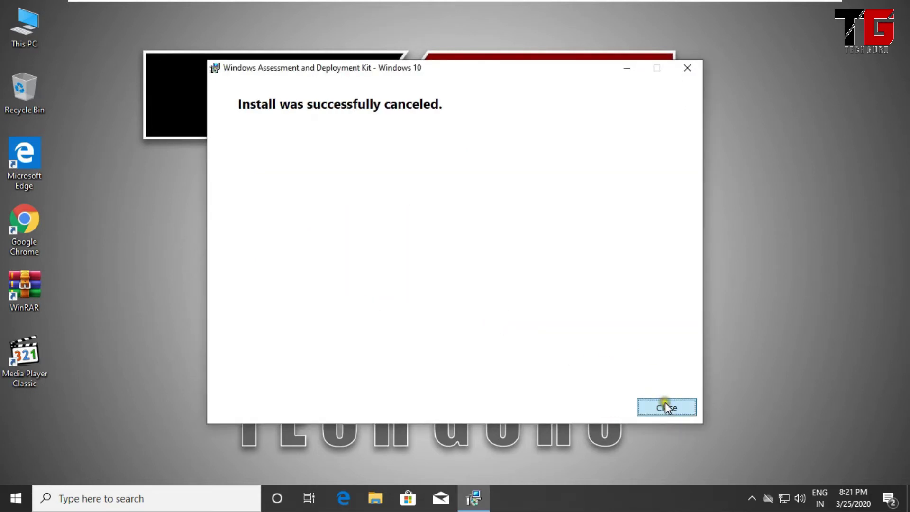
click(667, 408)
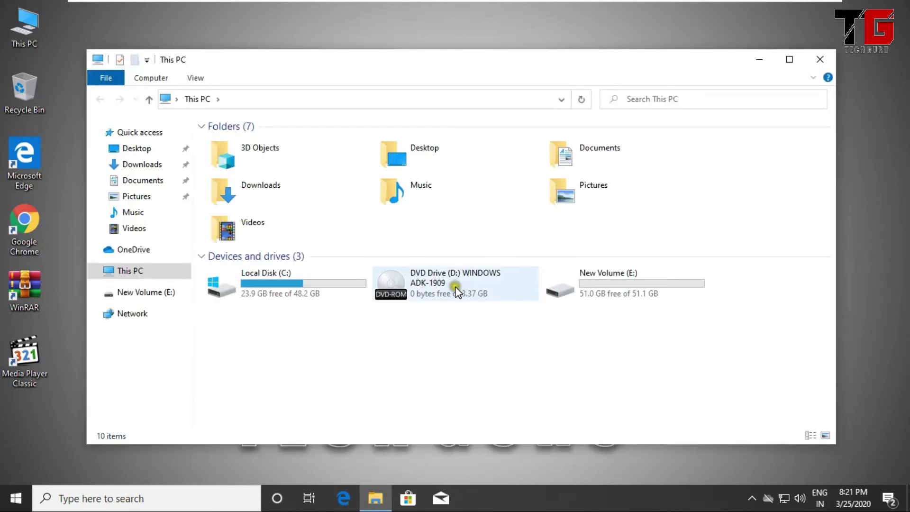
- Run adksetup from the 10\ADK folder on the WINDOWS ADK-1909 DVD drive (D:)
double_click(455, 284)
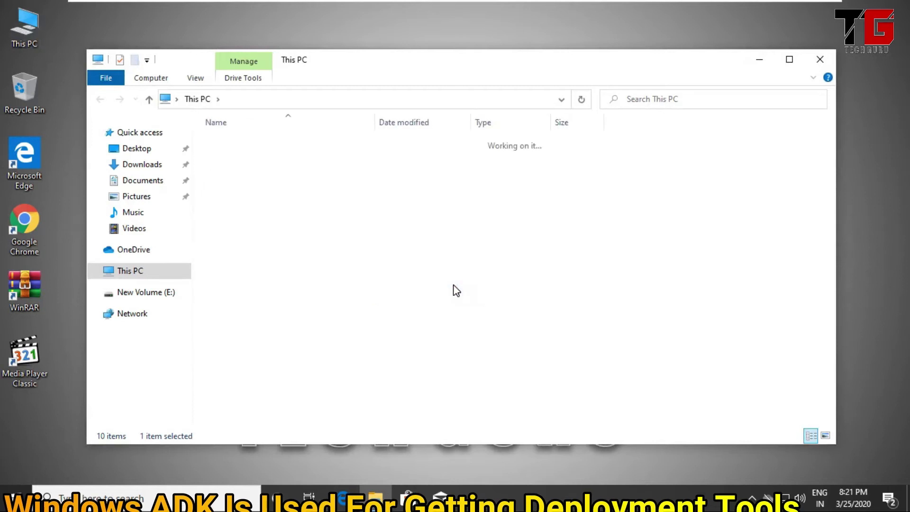
double_click(228, 163)
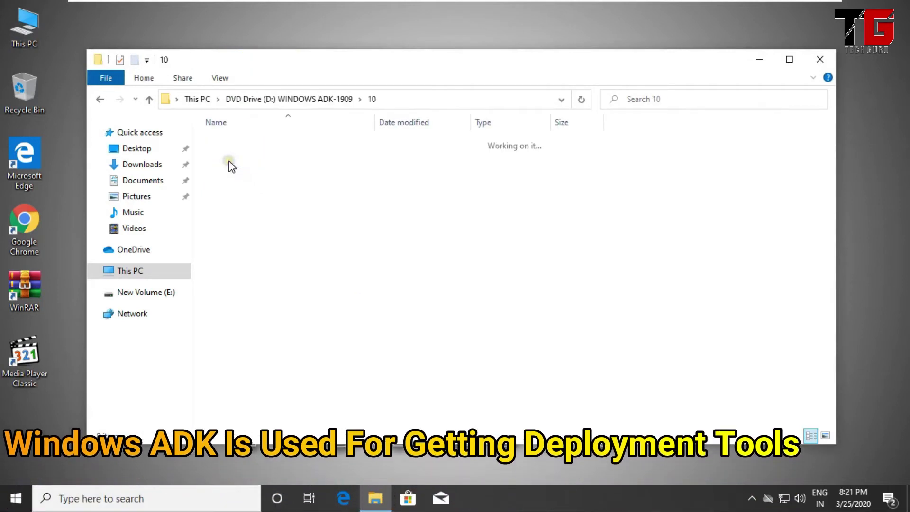
double_click(228, 163)
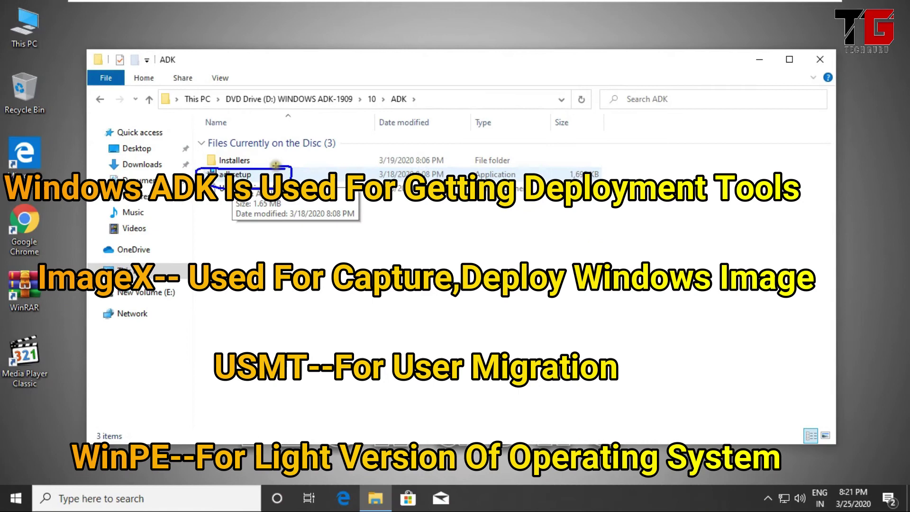
double_click(243, 178)
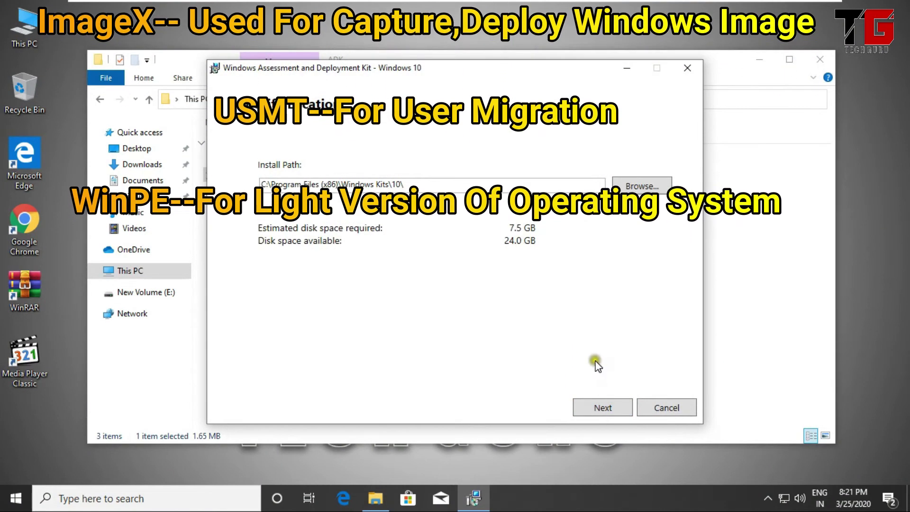
- Continue the ADK setup with the default install path and privacy participation set to Yes, and accept the license agreement
click(595, 407)
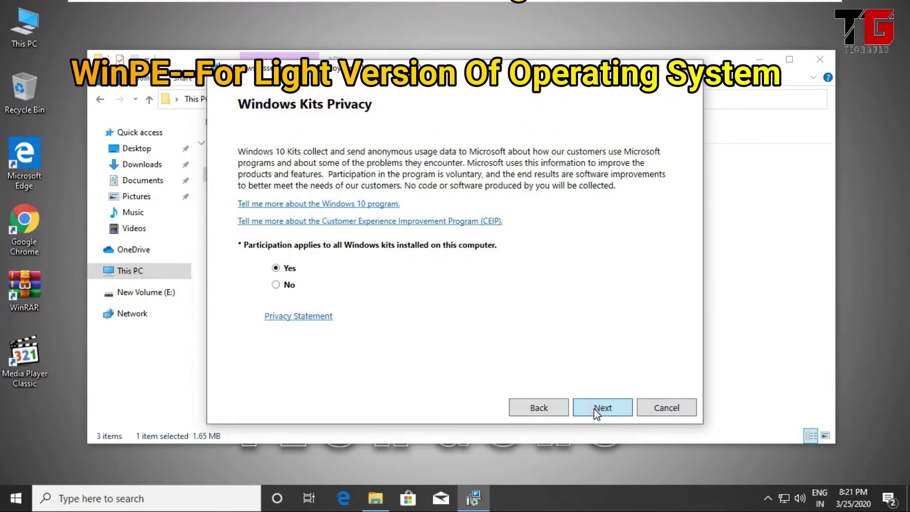
click(594, 408)
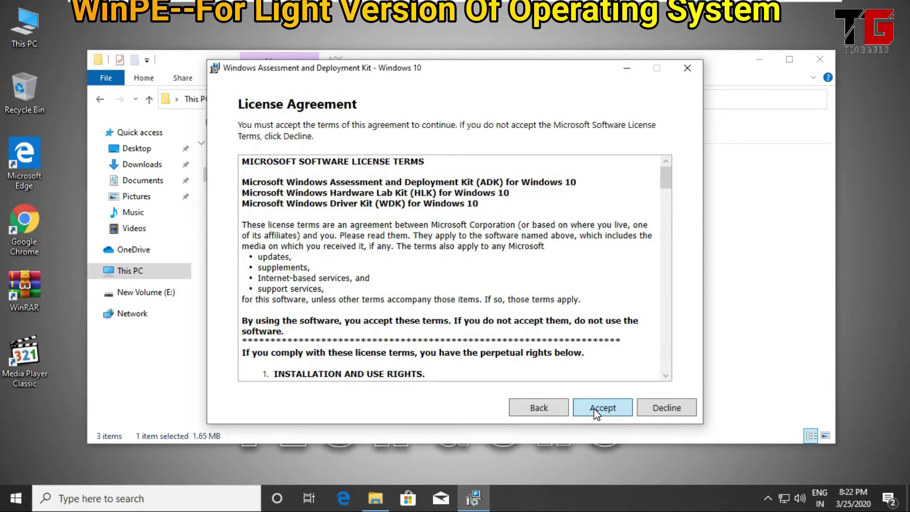
click(593, 409)
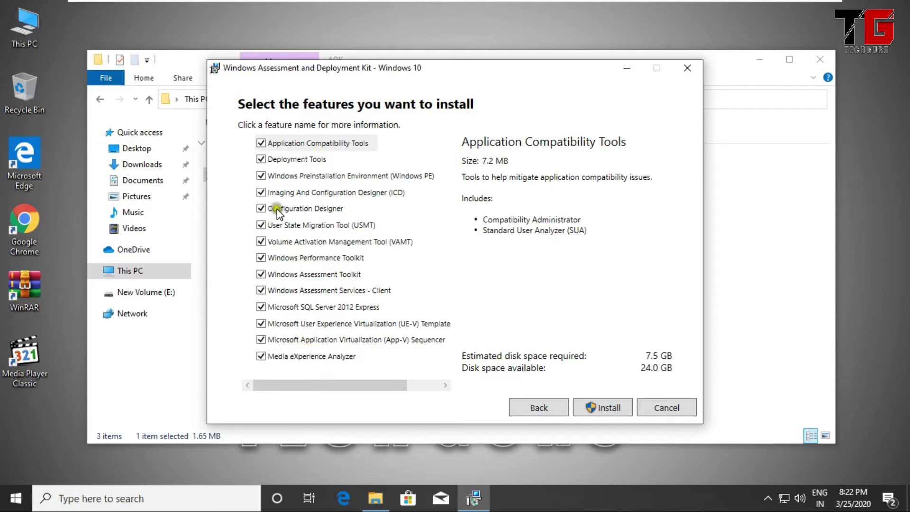
- Deselect Media eXperience Analyzer, App-V Sequencer, UE-V Template Generator, SQL Server 2012 Express, Windows Assessment Services - Client and Windows Assessment Toolkit
click(262, 356)
click(260, 340)
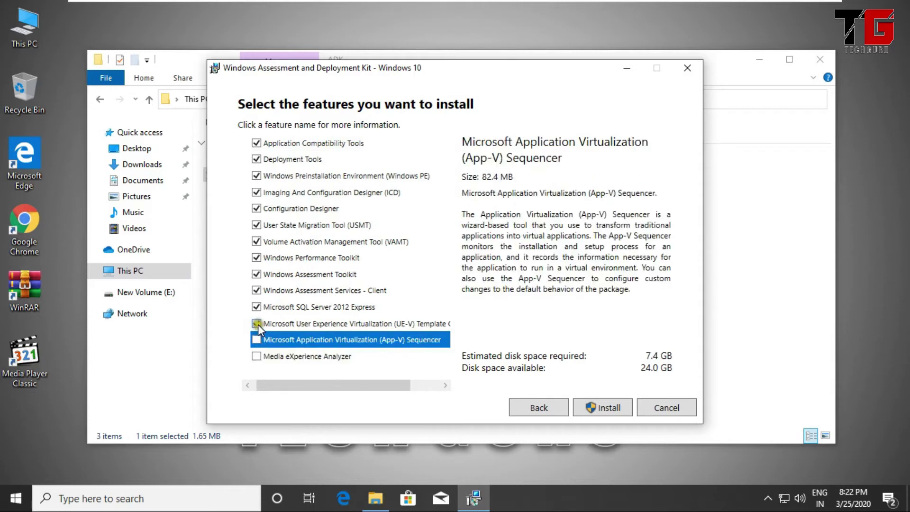
click(259, 324)
click(247, 308)
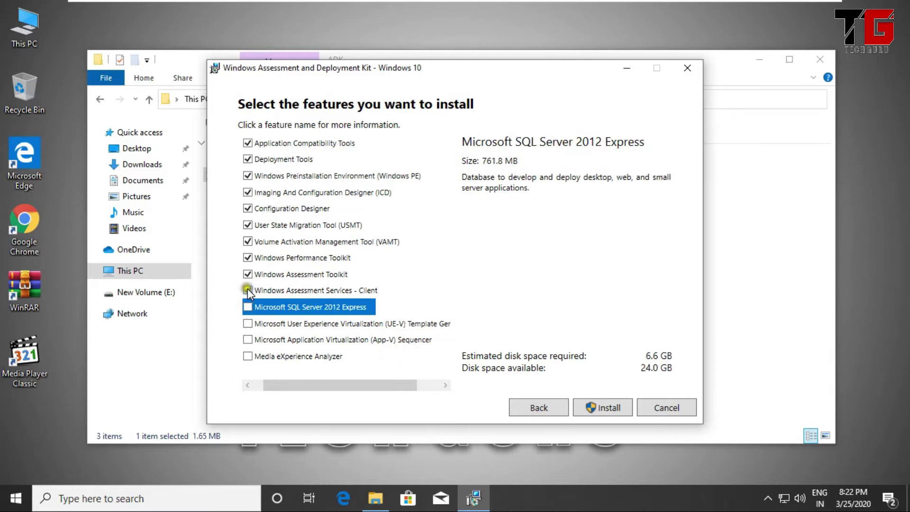
click(247, 290)
click(247, 274)
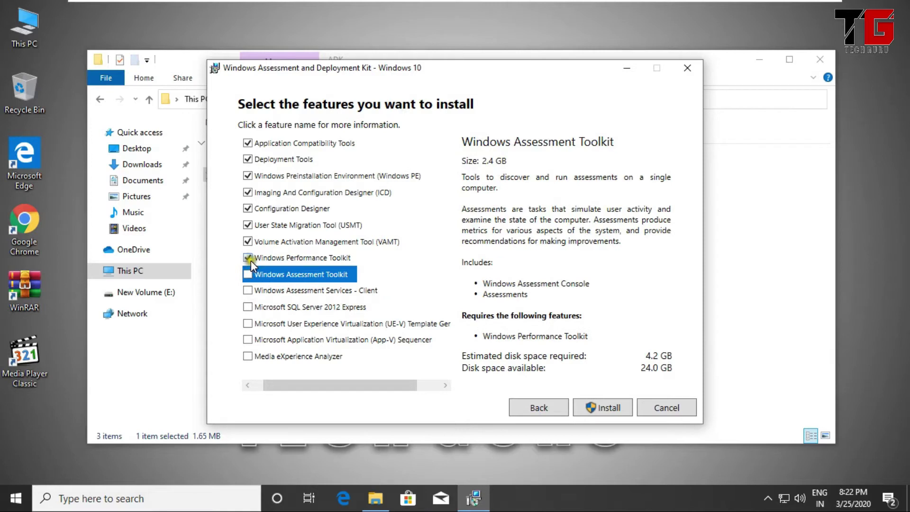
- Deselect Windows Performance Toolkit, VAMT, Configuration Designer, Imaging And Configuration Designer and Application Compatibility Tools
click(299, 290)
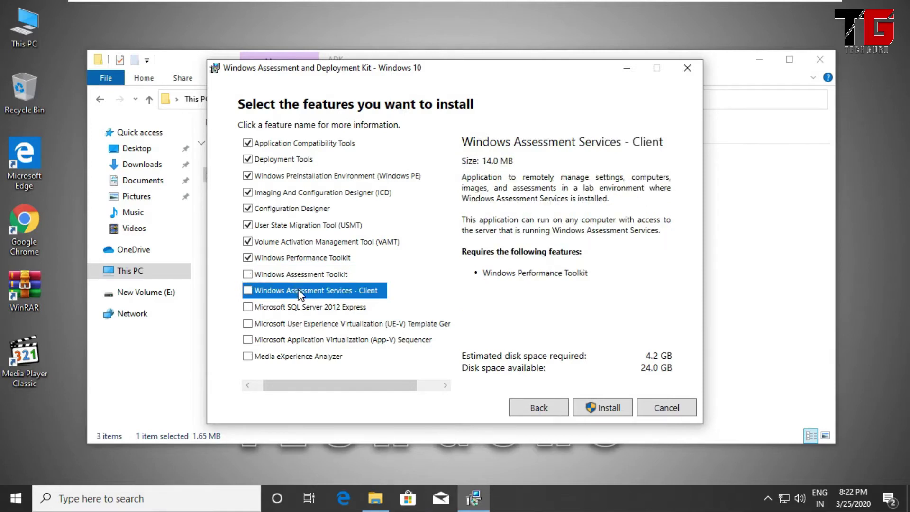
click(301, 258)
click(248, 258)
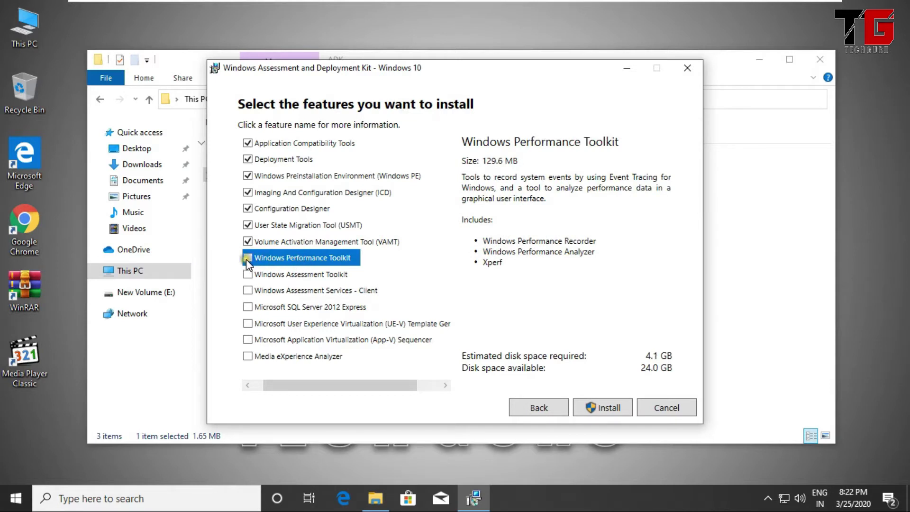
click(248, 242)
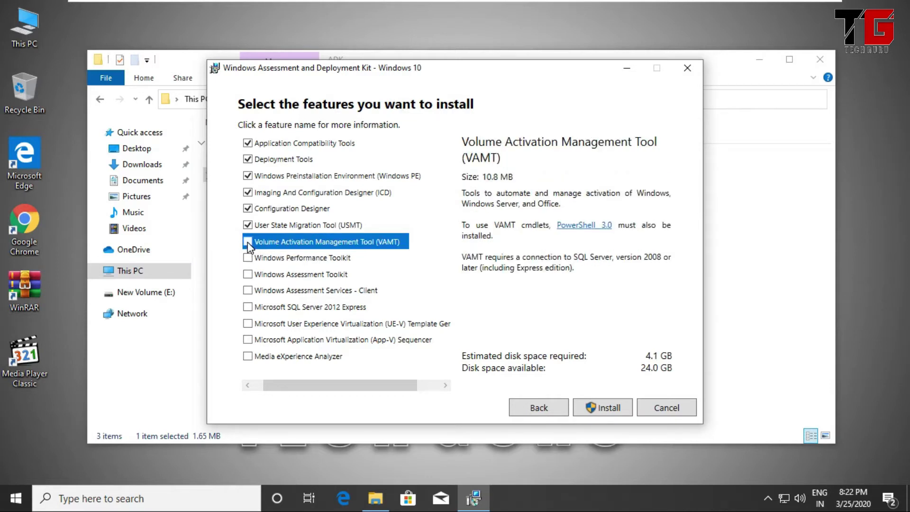
click(249, 209)
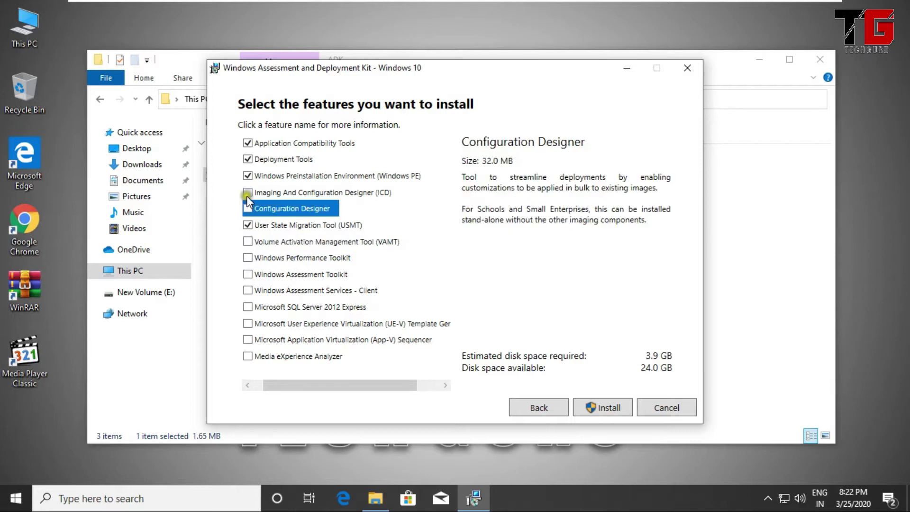
click(247, 143)
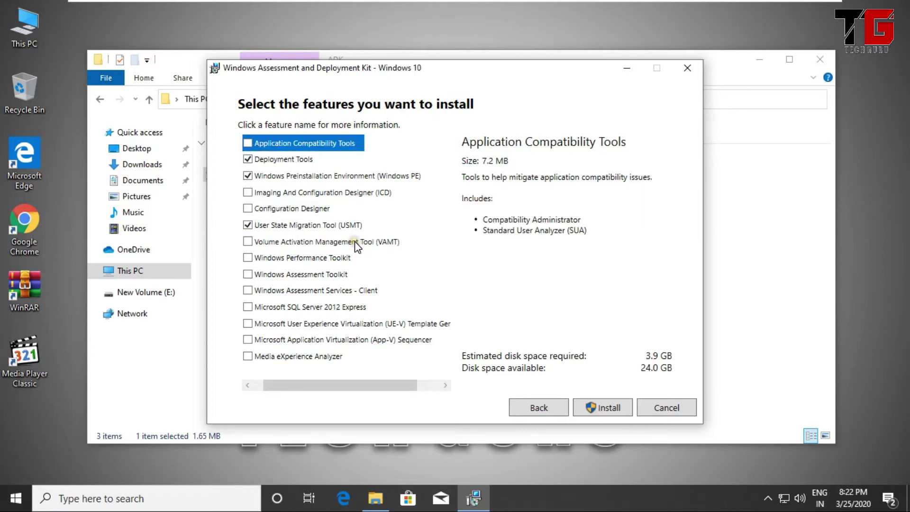
- Start installing the selected Deployment Tools, Windows PE and User State Migration Tool features
mouse_move(321, 154)
mouse_down()
mouse_move(231, 149)
mouse_move(249, 169)
mouse_move(320, 158)
mouse_up()
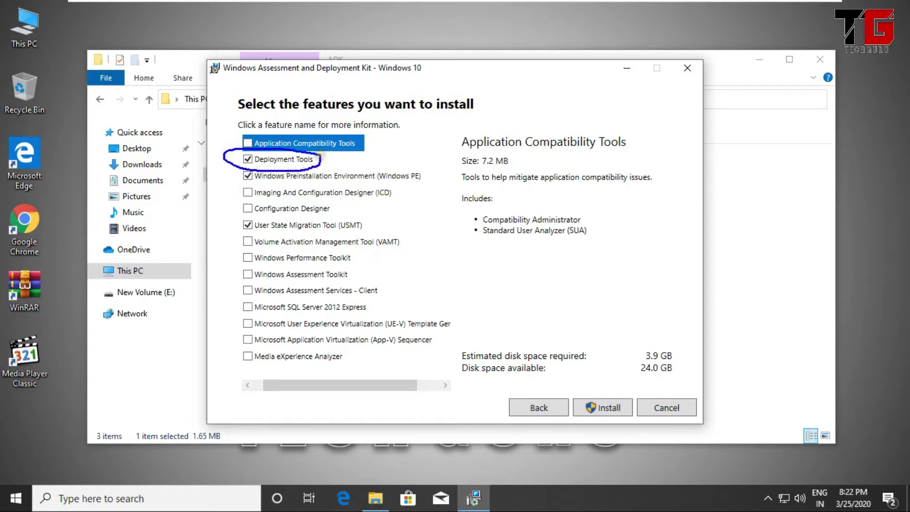
mouse_move(359, 163)
mouse_down()
mouse_move(377, 186)
mouse_move(432, 172)
mouse_move(427, 164)
mouse_up()
mouse_move(378, 214)
mouse_down()
mouse_move(242, 211)
mouse_move(264, 237)
mouse_move(360, 236)
mouse_move(378, 220)
mouse_up()
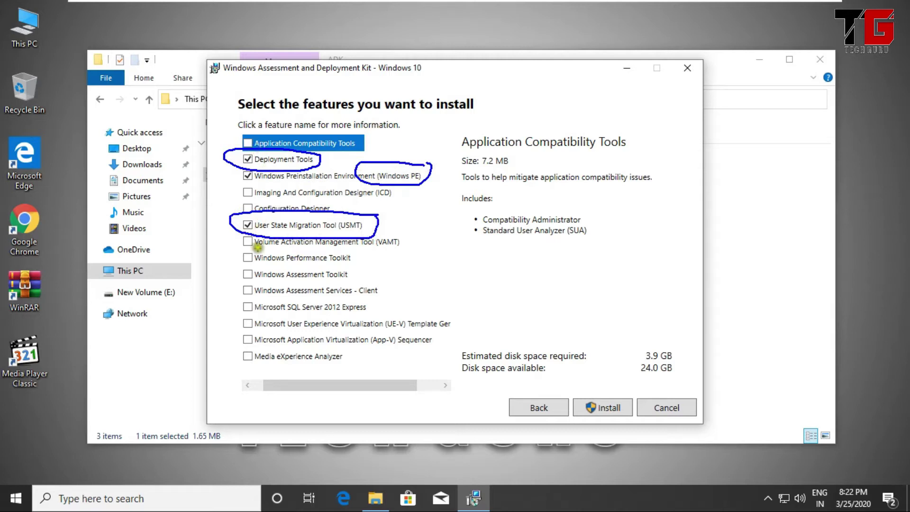
key(Escape)
click(600, 406)
click(388, 337)
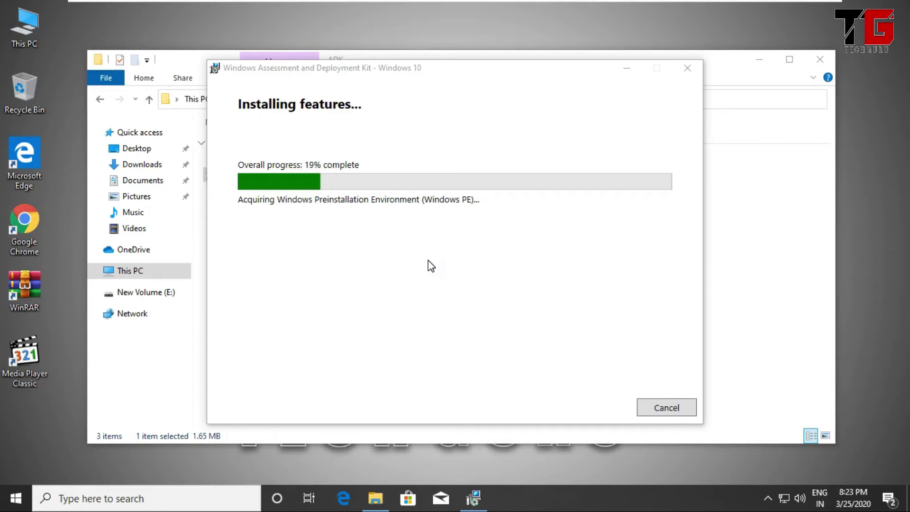
- Close the finished ADK setup wizard and the ADK folder window
double_click(27, 31)
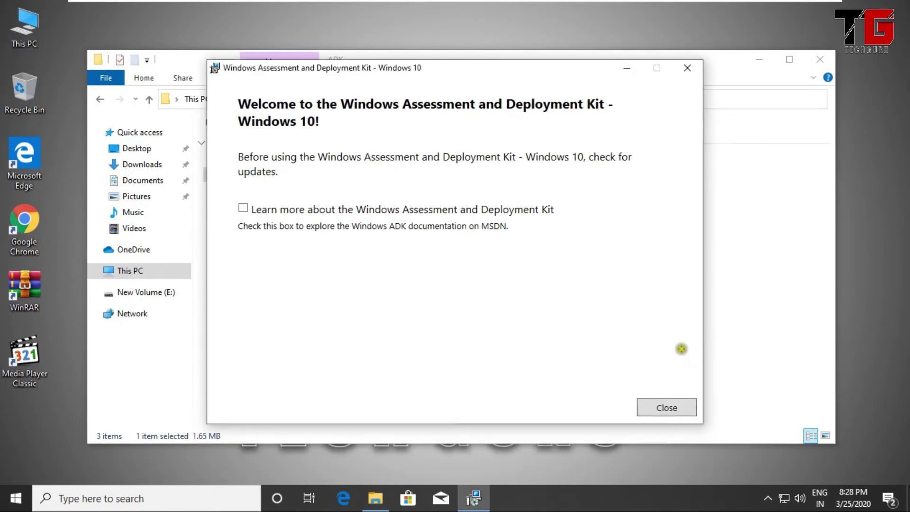
mouse_move(683, 350)
mouse_down()
mouse_move(588, 420)
mouse_move(644, 334)
mouse_up()
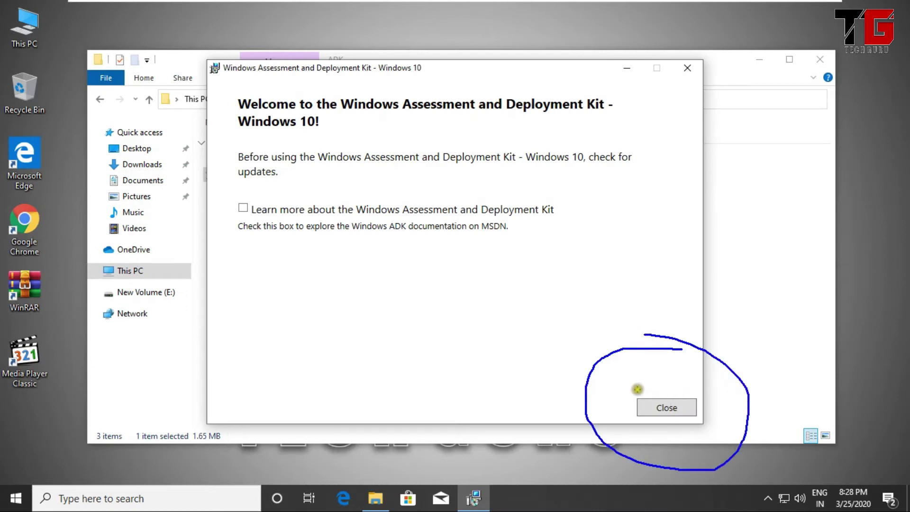
click(664, 408)
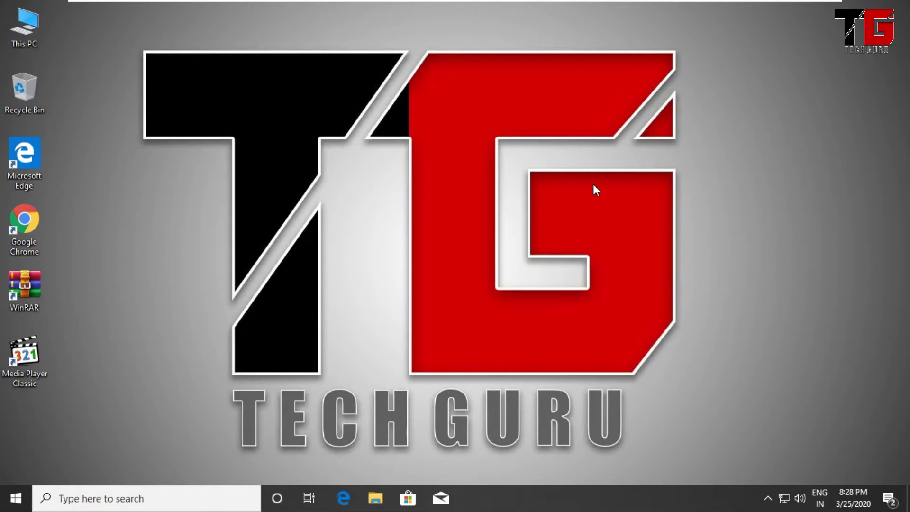
- Browse to the Windows Kits folder in Program Files (x86) on Local Disk (C:)
key(super+e)
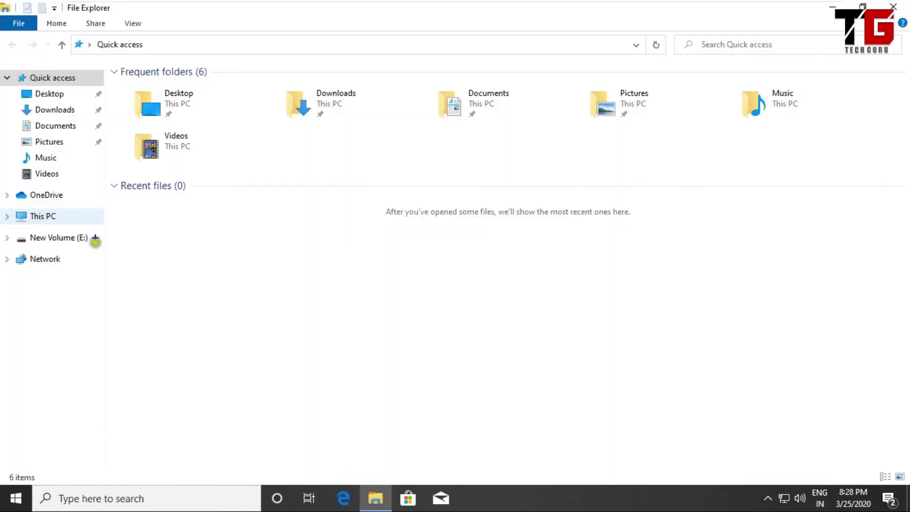
mouse_move(92, 204)
mouse_down()
mouse_move(3, 197)
mouse_move(20, 223)
mouse_move(90, 216)
mouse_move(94, 200)
mouse_up()
click(43, 216)
mouse_move(245, 174)
mouse_down()
mouse_move(112, 175)
mouse_move(261, 237)
mouse_up()
double_click(218, 192)
mouse_move(205, 107)
mouse_down()
mouse_move(109, 112)
mouse_move(146, 125)
mouse_move(205, 123)
mouse_up()
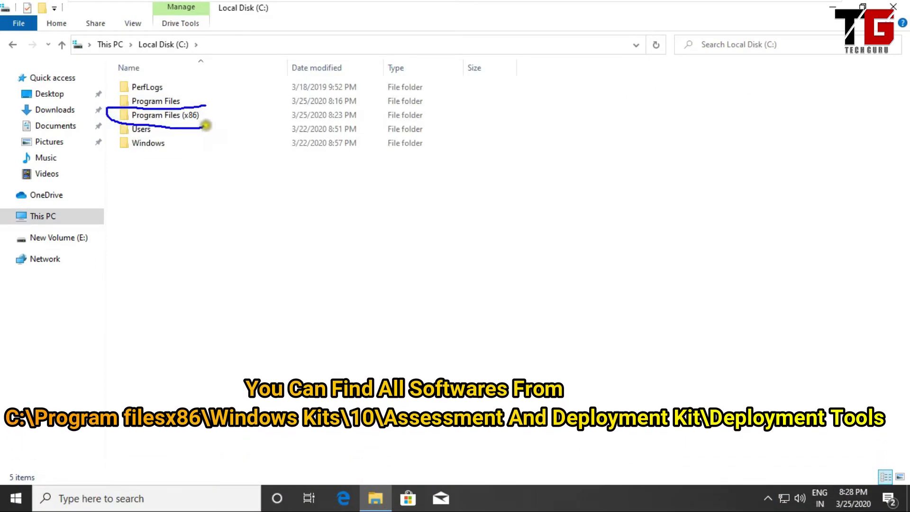
double_click(202, 118)
mouse_move(189, 195)
mouse_down()
mouse_move(110, 193)
mouse_move(121, 203)
mouse_move(177, 206)
mouse_move(187, 196)
mouse_up()
double_click(188, 196)
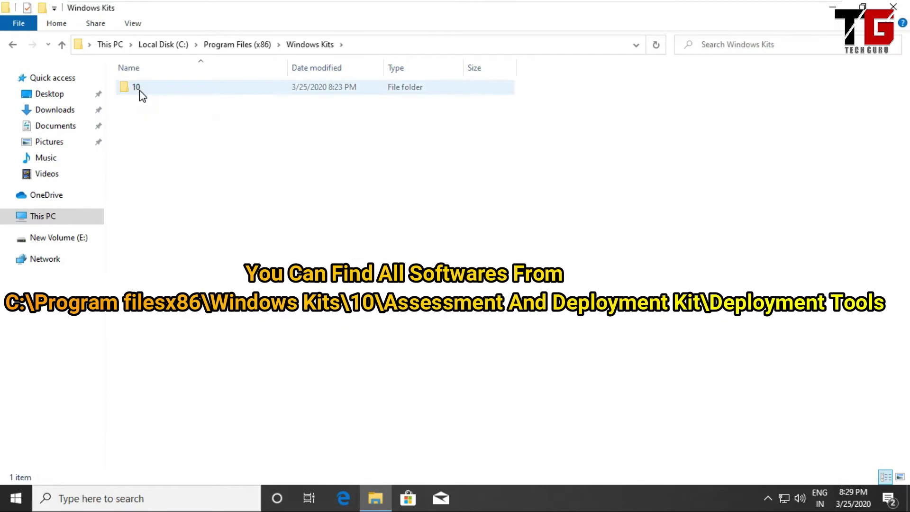
- Open the 10\Assessment and Deployment Kit\Deployment Tools\x86\DISM folder inside Windows Kits
drag(169, 75, 98, 151)
double_click(152, 88)
mouse_move(199, 74)
mouse_down()
mouse_move(133, 69)
mouse_move(114, 91)
mouse_move(208, 98)
mouse_move(255, 77)
mouse_move(179, 67)
mouse_up()
double_click(171, 89)
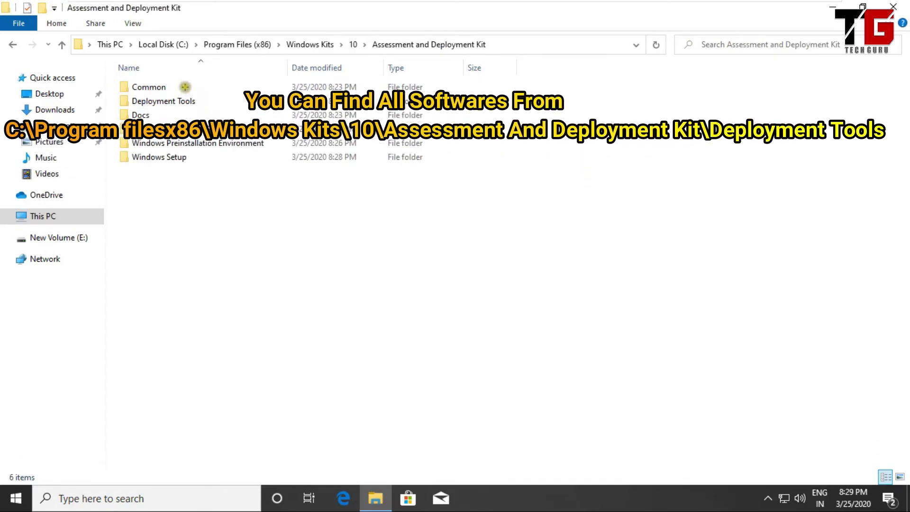
mouse_move(197, 95)
mouse_down()
mouse_move(119, 105)
mouse_move(199, 98)
mouse_up()
double_click(190, 101)
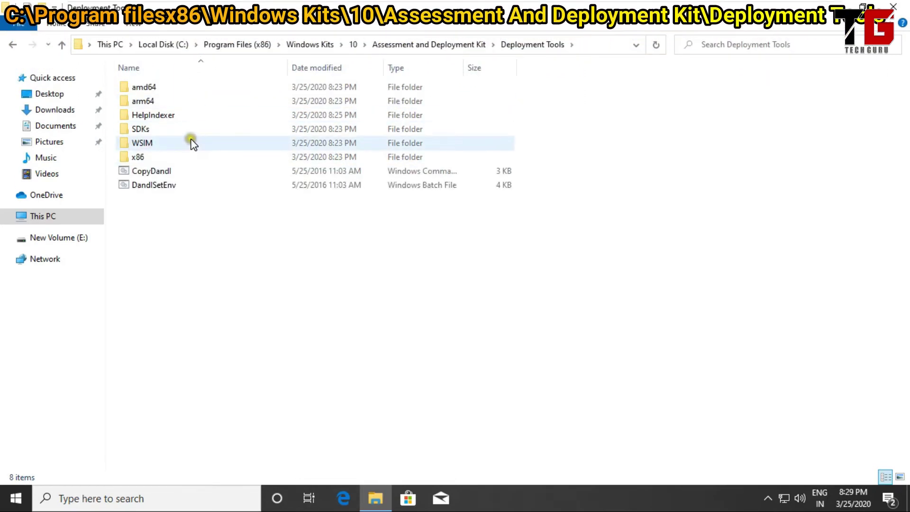
double_click(153, 159)
click(157, 101)
double_click(156, 100)
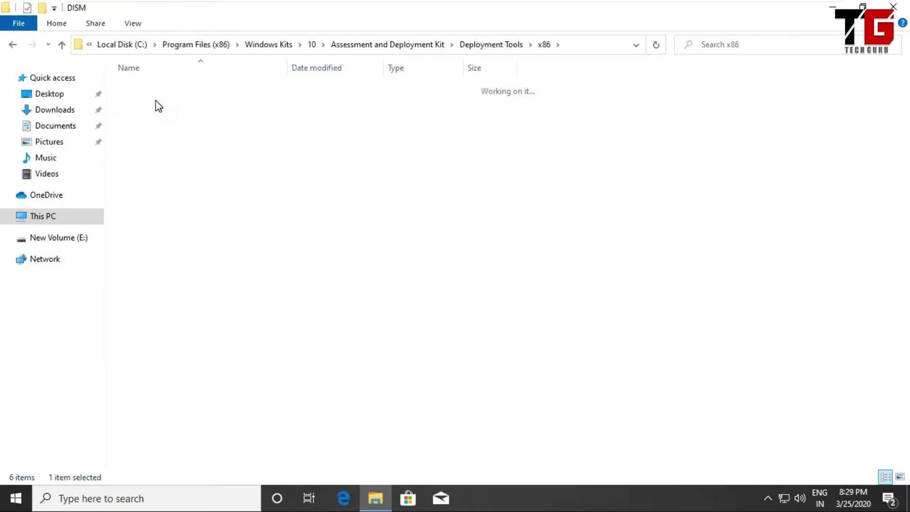
- Copy the imagex application from the x86 DISM folder to New Volume (E:) in a new window
click(150, 281)
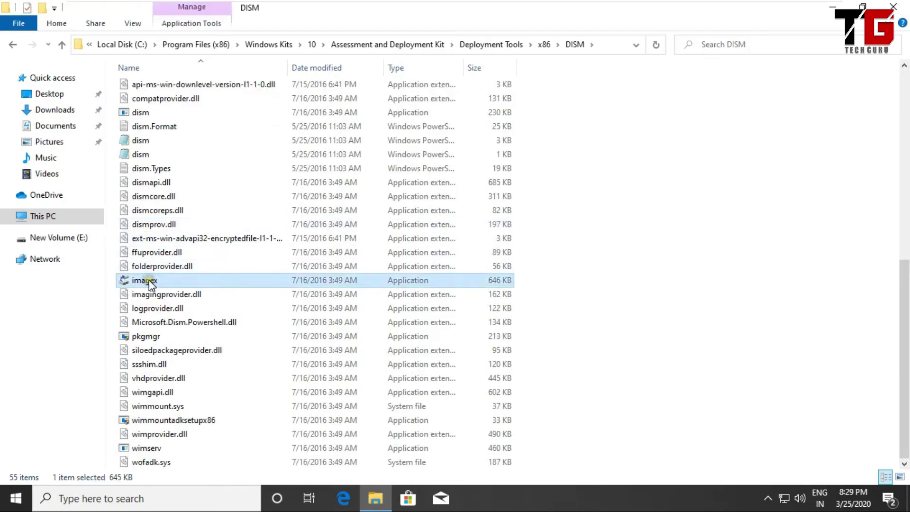
mouse_move(223, 264)
mouse_down()
mouse_move(209, 258)
mouse_move(236, 272)
mouse_move(207, 262)
mouse_up()
right_click(207, 280)
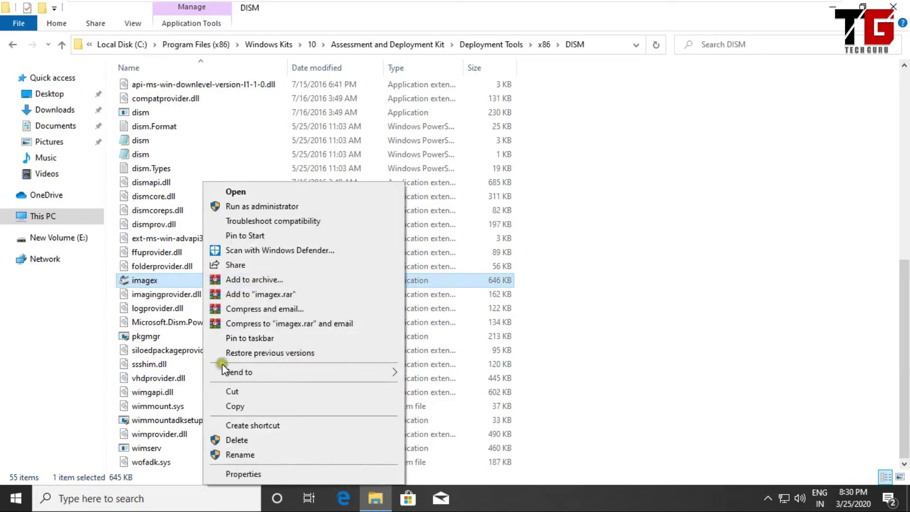
click(228, 406)
key(super+e)
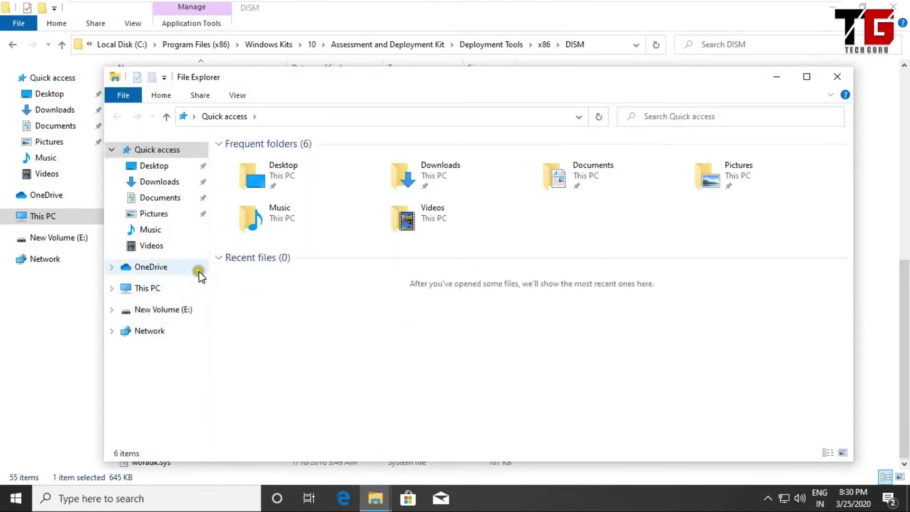
click(147, 288)
double_click(400, 287)
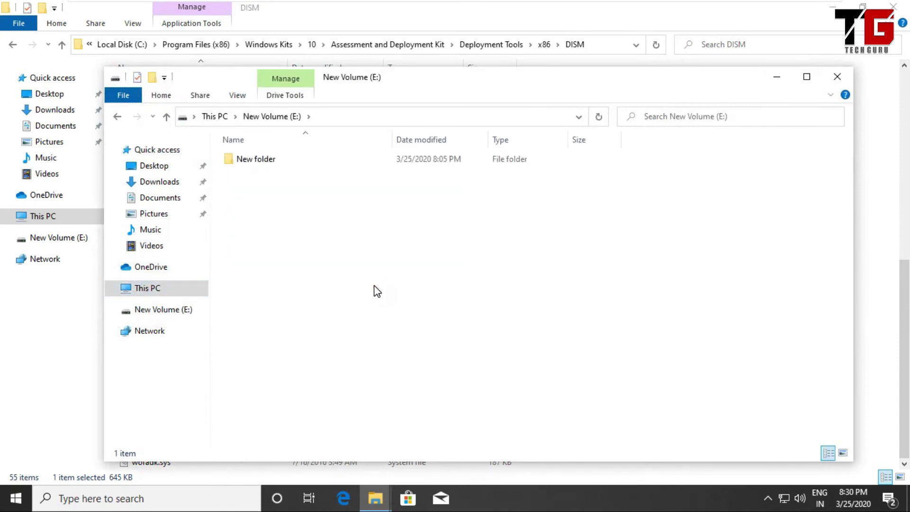
key(ctrl+v)
- Rename the copied imagex file on New Volume (E:) as imagex X86
right_click(243, 174)
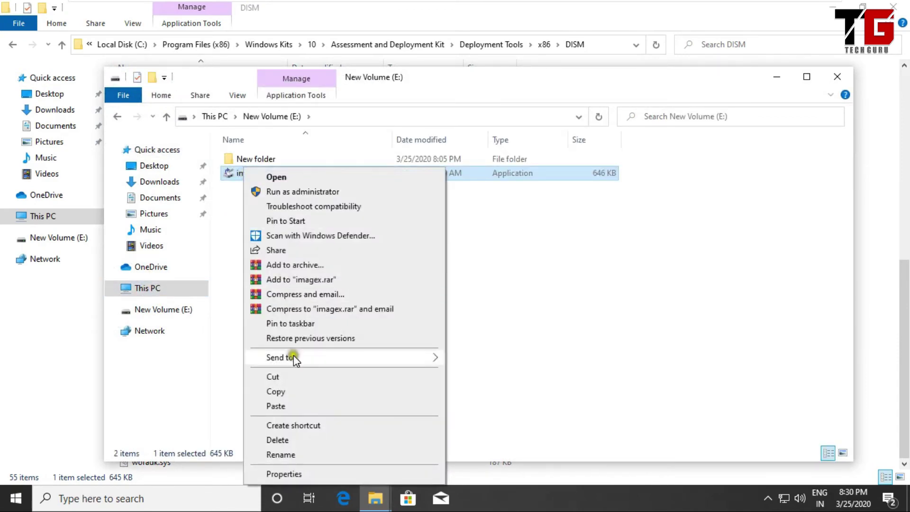
click(294, 453)
key(End)
text(X)
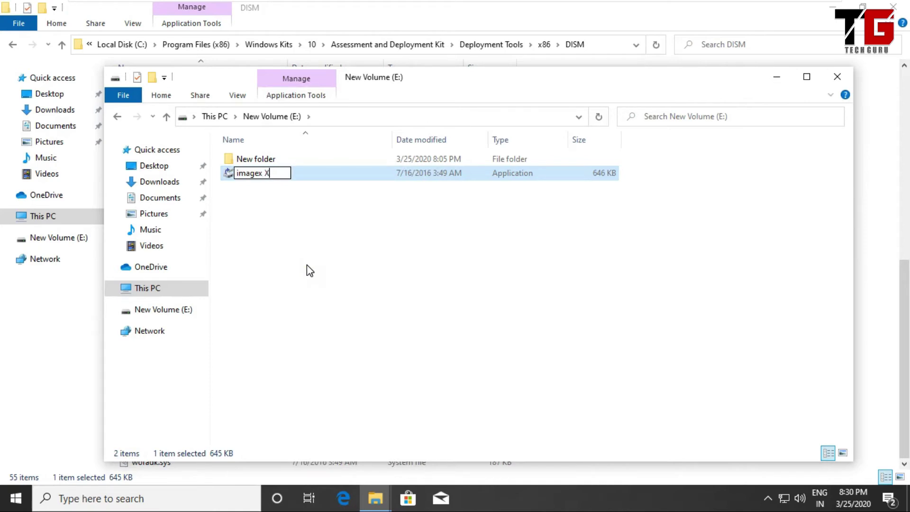
text(86)
key(Return)
- Return to the Deployment Tools folder, open amd64\DISM and locate the imagex application
click(12, 44)
click(13, 44)
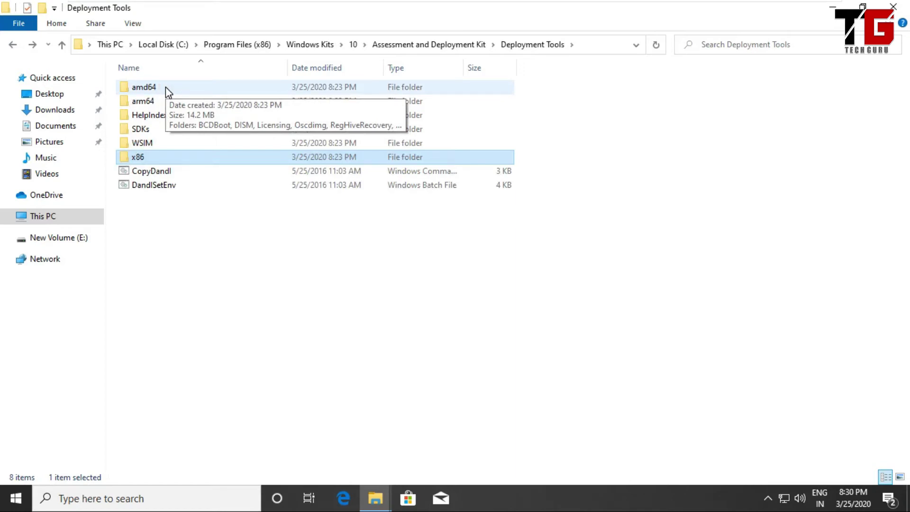
double_click(166, 87)
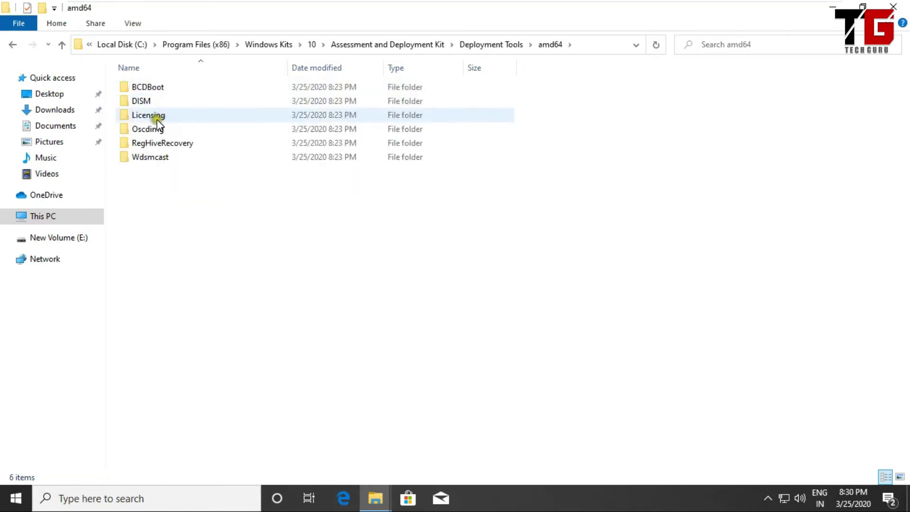
double_click(146, 101)
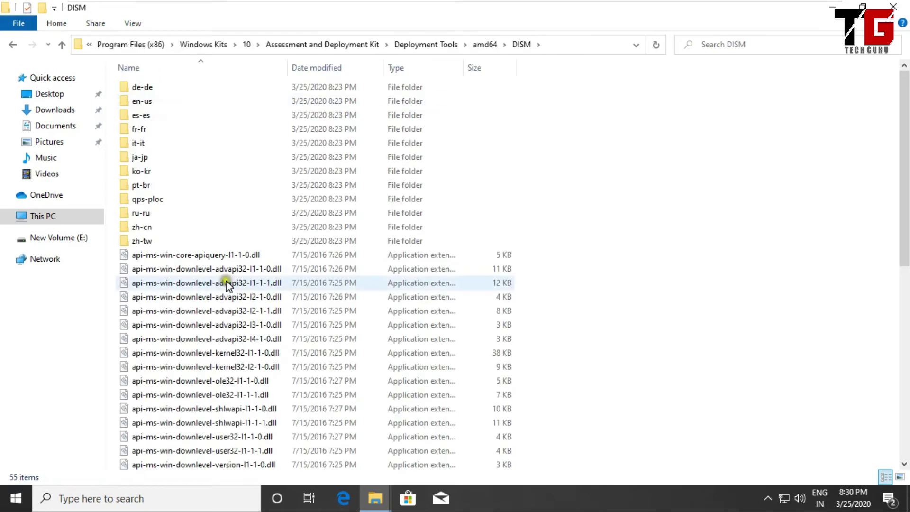
scroll(227, 281, down, 8)
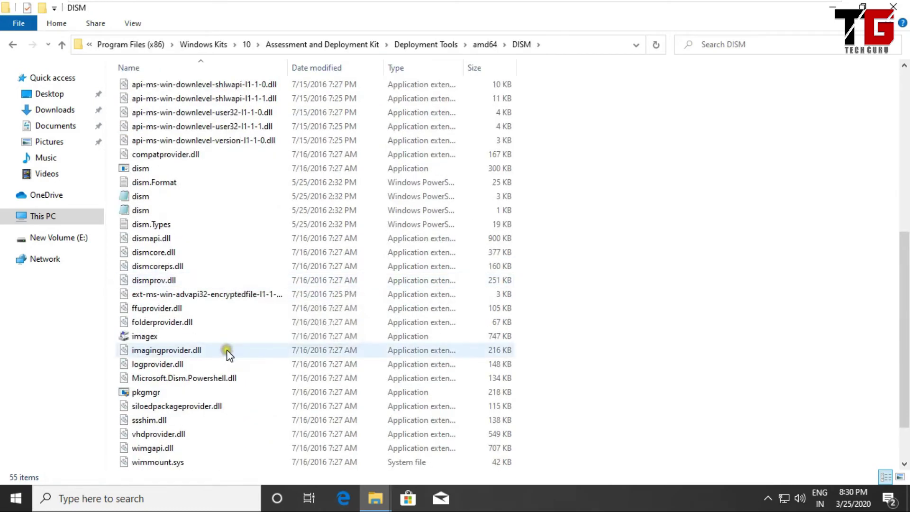
mouse_move(171, 326)
mouse_down()
mouse_move(87, 323)
mouse_move(154, 347)
mouse_move(170, 324)
mouse_up()
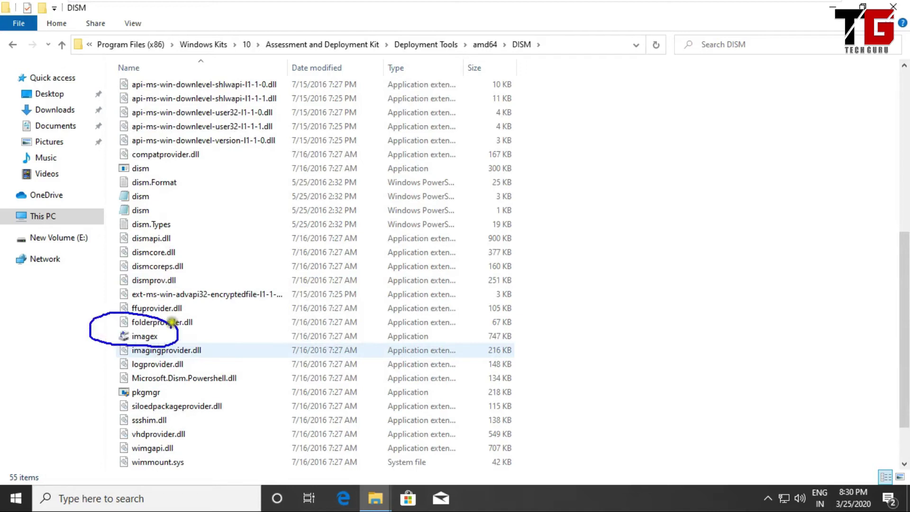
- Copy the imagex application from the amd64 DISM folder to New Volume (E:)
click(133, 341)
right_click(133, 340)
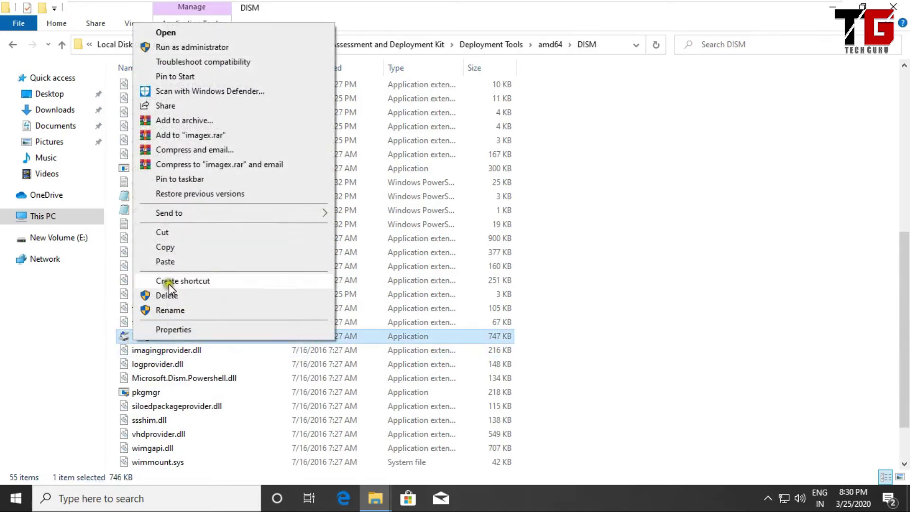
click(168, 247)
mouse_move(376, 498)
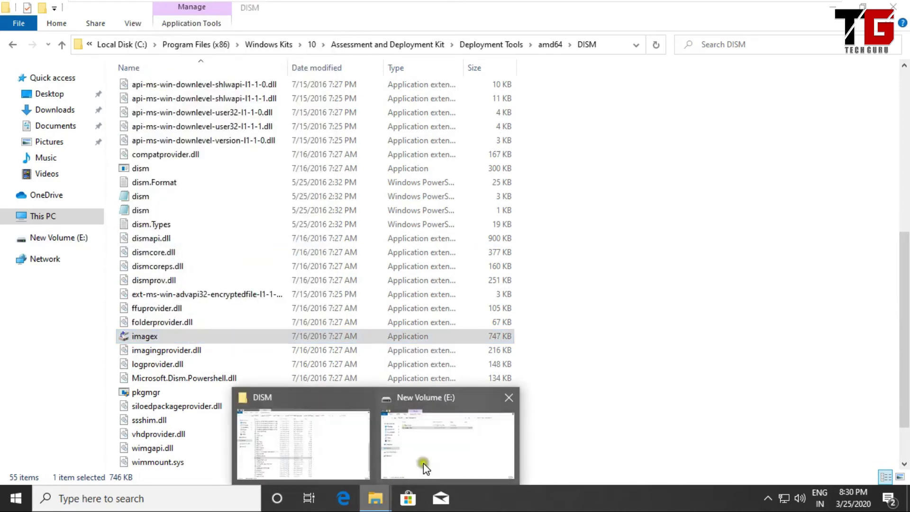
click(423, 463)
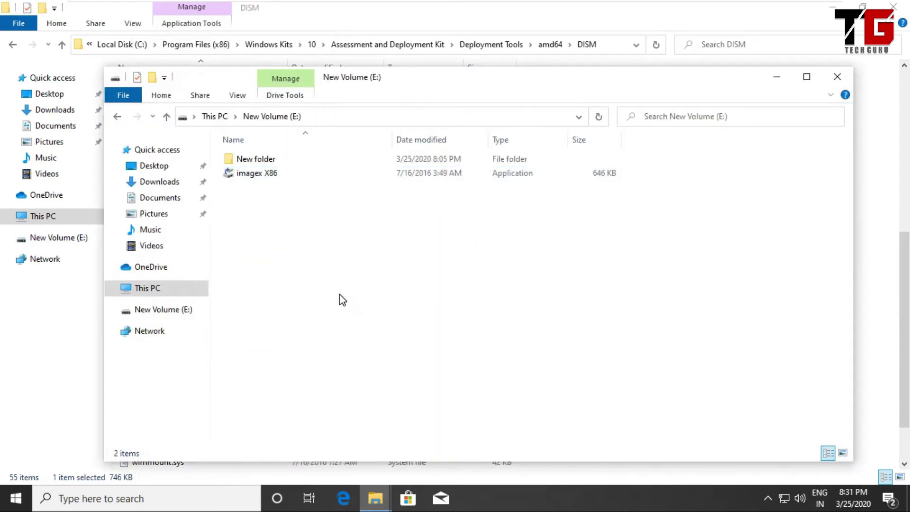
key(ctrl+v)
- Rename the newly copied imagex file on New Volume (E:) as imagex x64
key(F2)
key(Right)
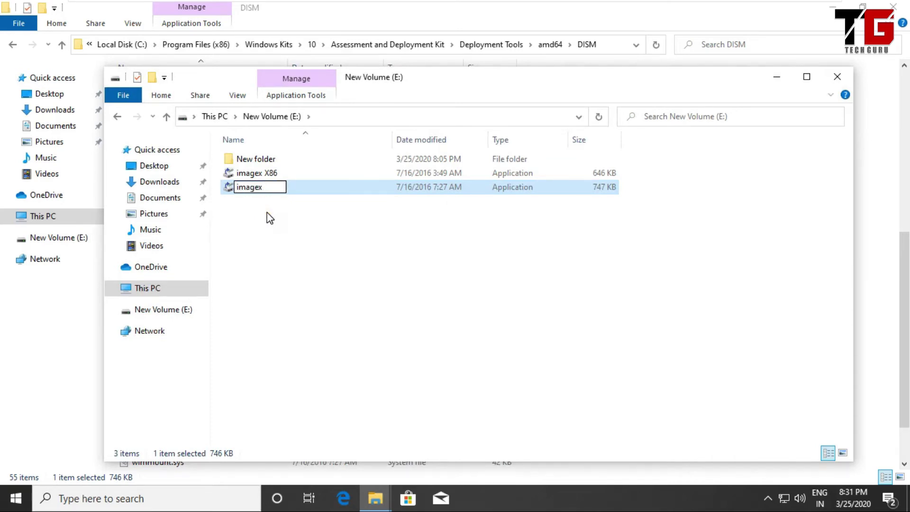
key(Return)
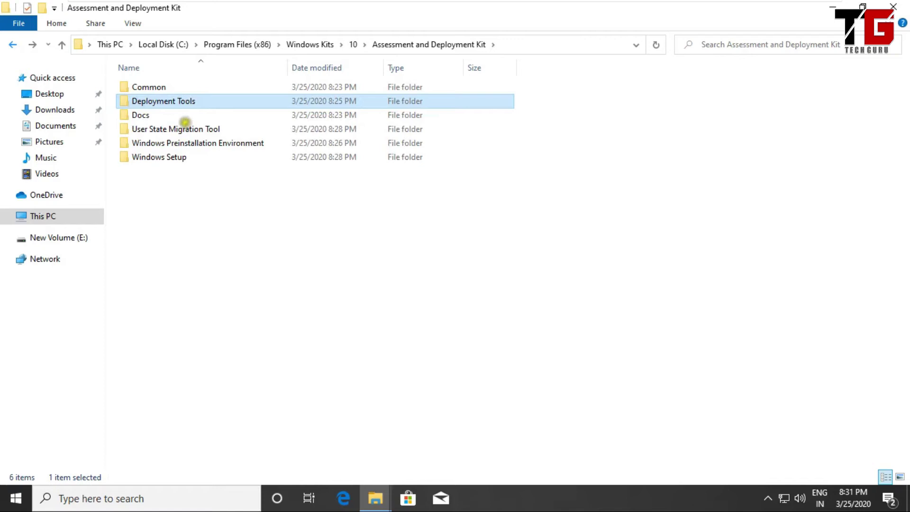
- Examine the amd64, arm64 and x86 subfolders of User State Migration Tool and return to the Assessment and Deployment Kit folder
mouse_move(185, 122)
mouse_down()
mouse_move(114, 121)
mouse_move(102, 132)
mouse_move(212, 140)
mouse_move(229, 125)
mouse_move(180, 119)
mouse_up()
double_click(166, 129)
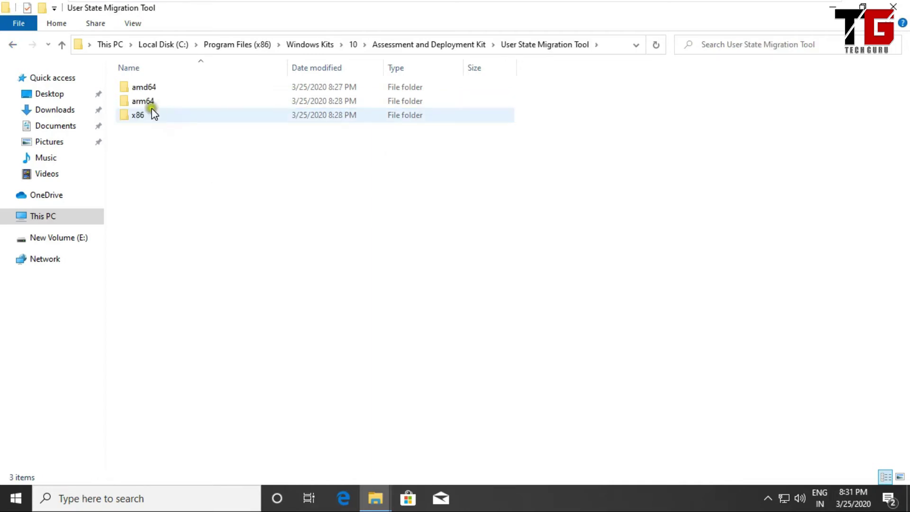
click(151, 87)
double_click(151, 87)
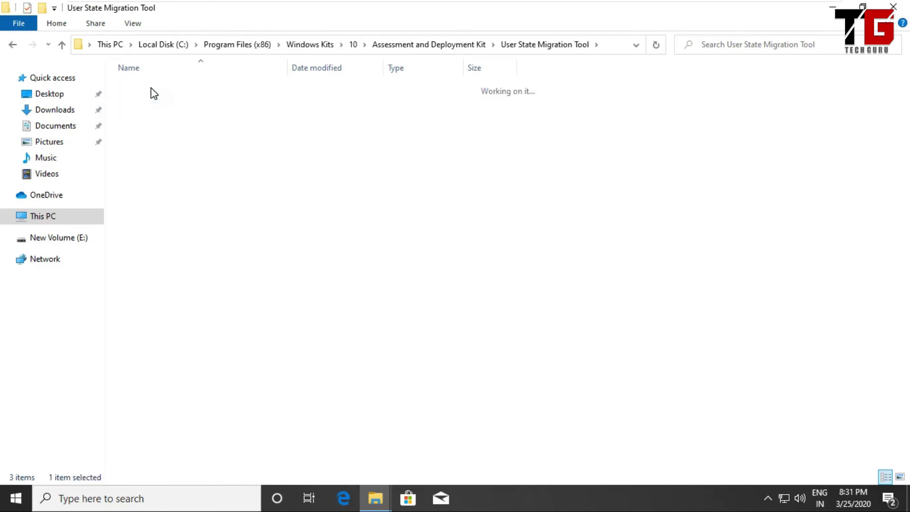
click(14, 45)
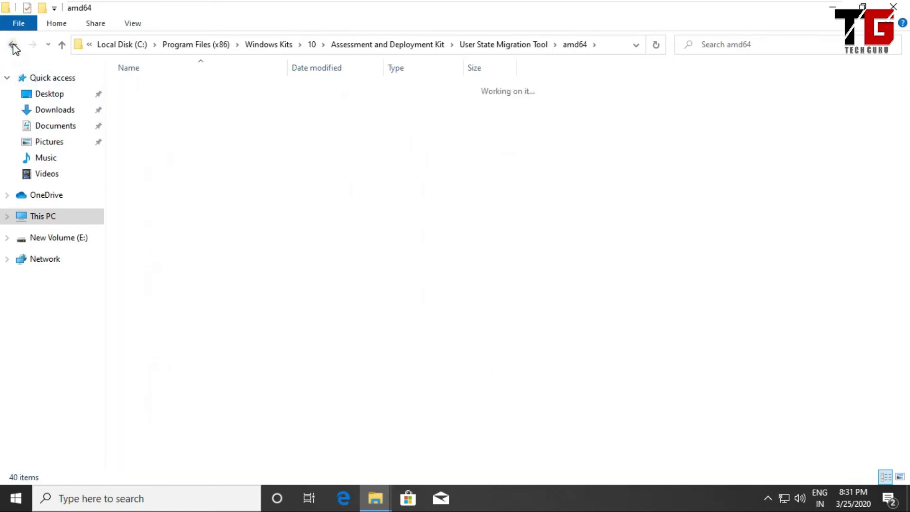
click(138, 101)
double_click(139, 102)
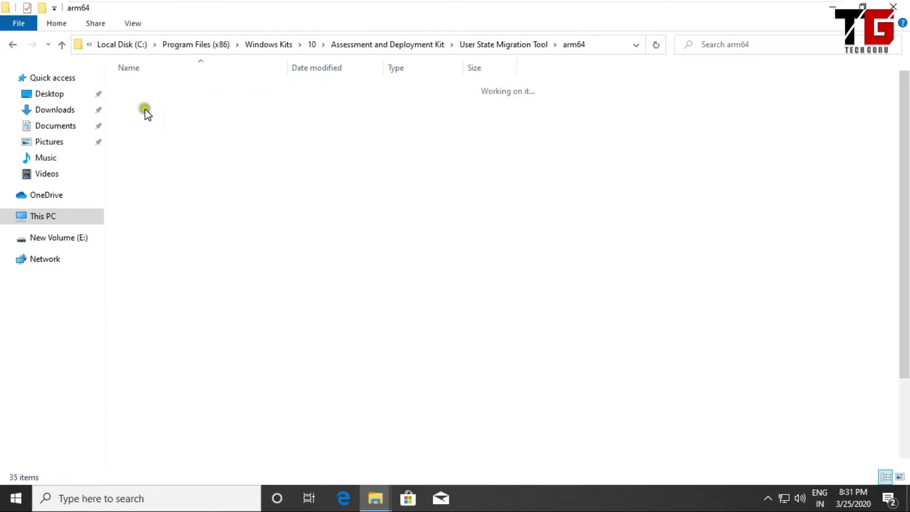
click(13, 45)
double_click(144, 118)
click(13, 45)
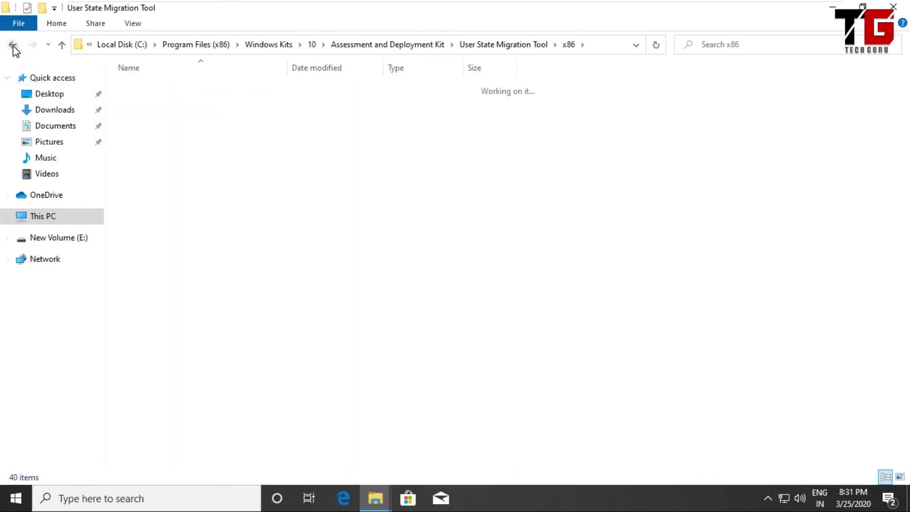
click(13, 45)
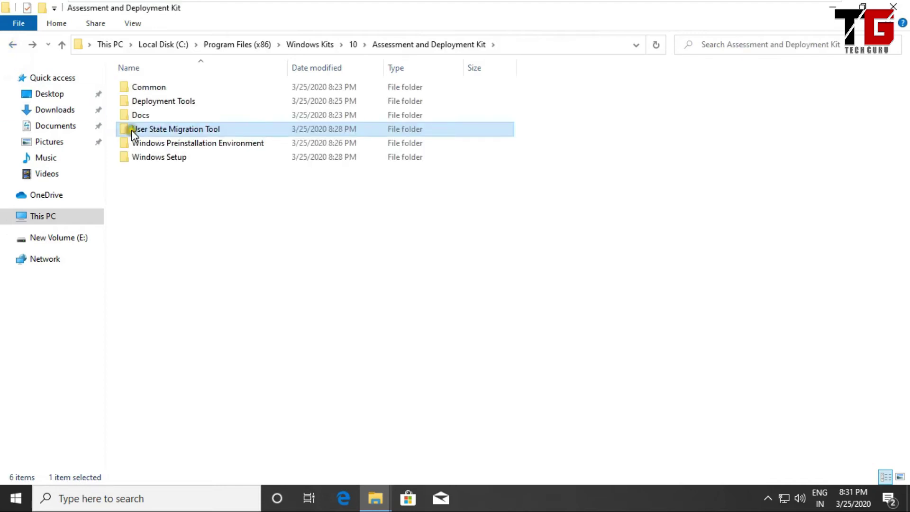
- Copy the User State Migration Tool folder to New Volume (E:) and close that drive's window
right_click(131, 130)
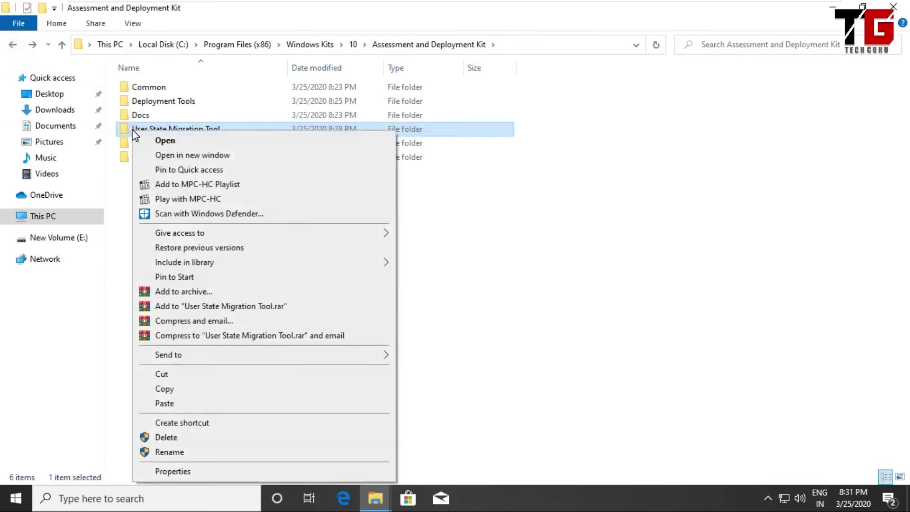
click(169, 388)
mouse_move(380, 491)
click(443, 464)
click(351, 340)
right_click(310, 259)
click(353, 352)
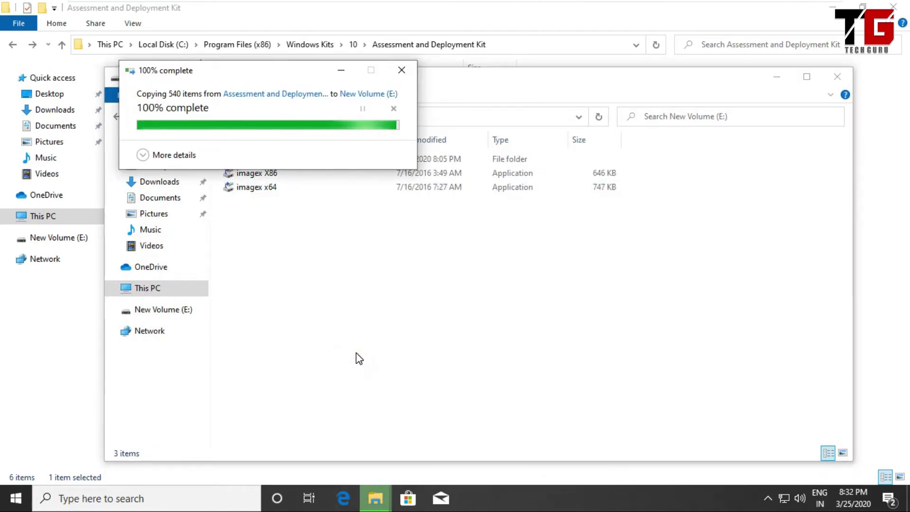
key(alt+F4)
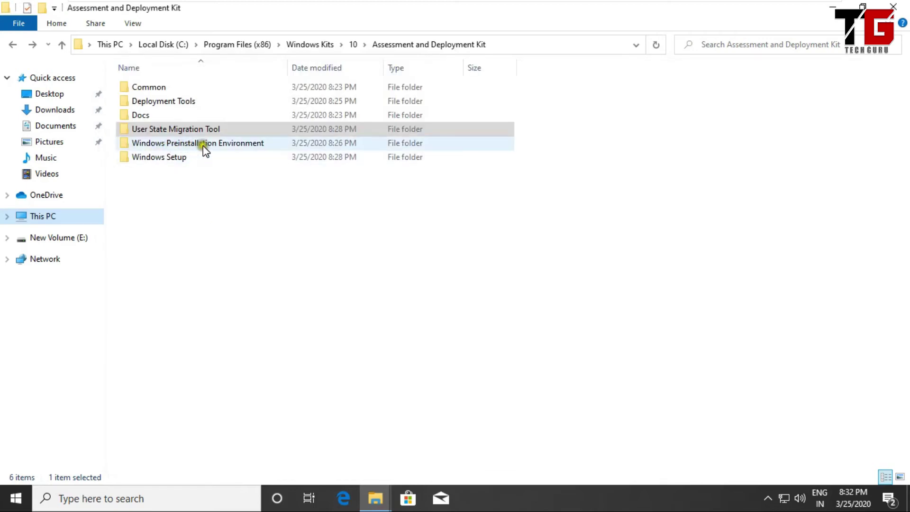
- Open the Windows Preinstallation Environment folder and start Deployment and Imaging Tools Environment as administrator
double_click(221, 145)
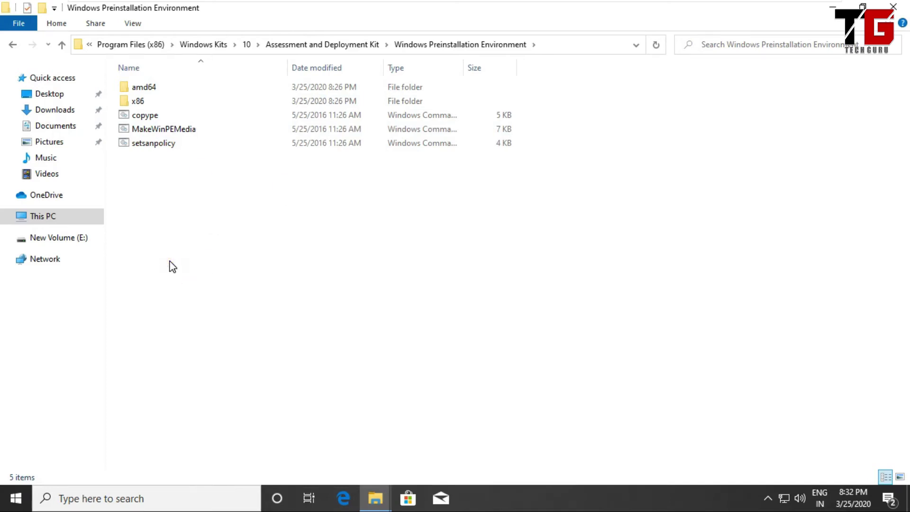
click(17, 499)
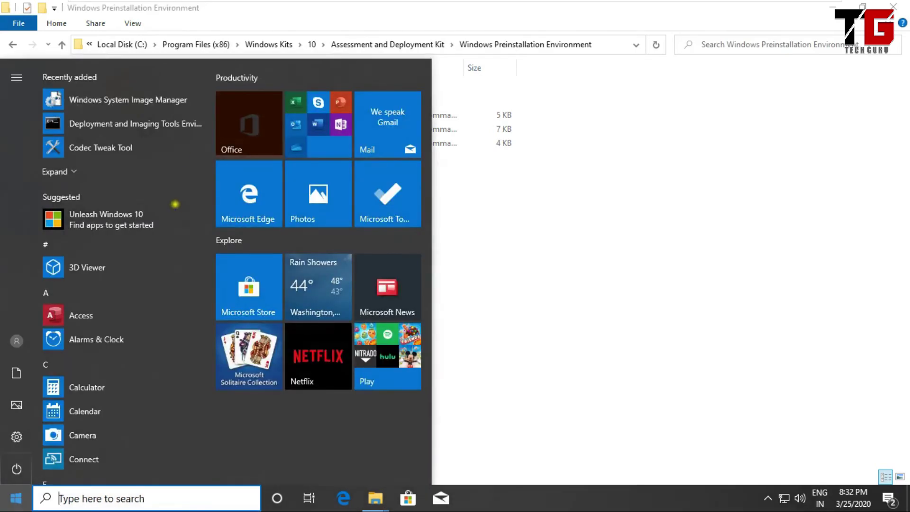
mouse_move(189, 110)
mouse_down()
mouse_move(24, 119)
mouse_move(67, 139)
mouse_move(138, 141)
mouse_move(203, 142)
mouse_move(226, 123)
mouse_move(192, 107)
mouse_up()
right_click(147, 123)
mouse_move(255, 155)
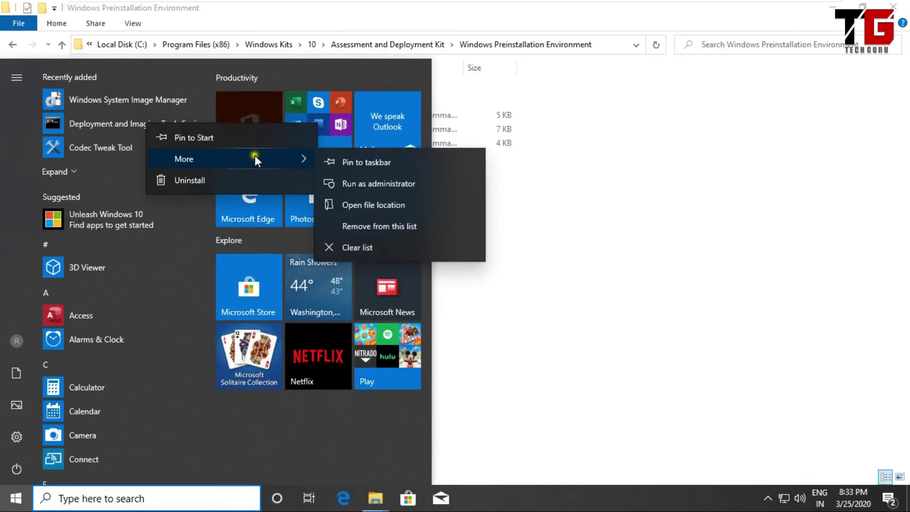
click(361, 185)
click(372, 329)
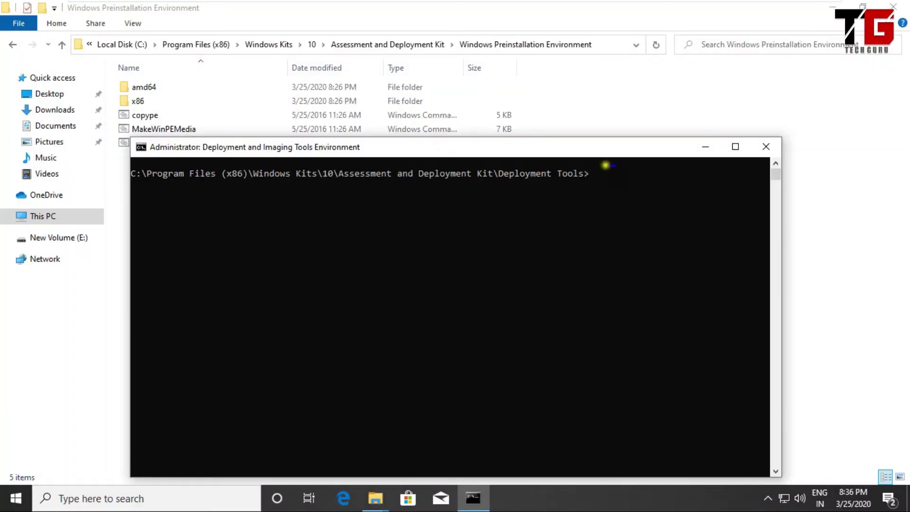
mouse_move(606, 165)
mouse_down()
mouse_move(238, 161)
mouse_move(115, 170)
mouse_move(244, 217)
mouse_move(554, 222)
mouse_move(650, 180)
mouse_move(615, 167)
mouse_up()
mouse_move(277, 129)
mouse_down()
mouse_move(188, 142)
mouse_move(251, 173)
mouse_move(281, 120)
mouse_move(237, 122)
mouse_up()
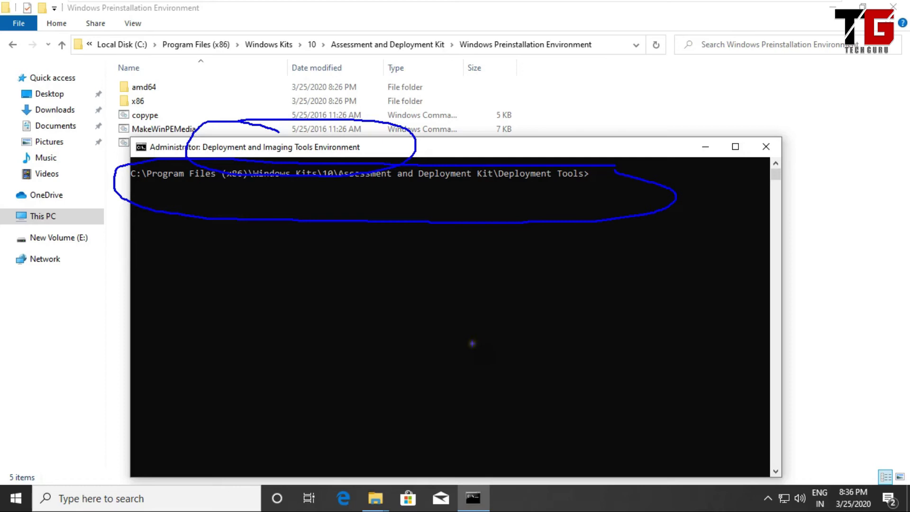
key(Escape)
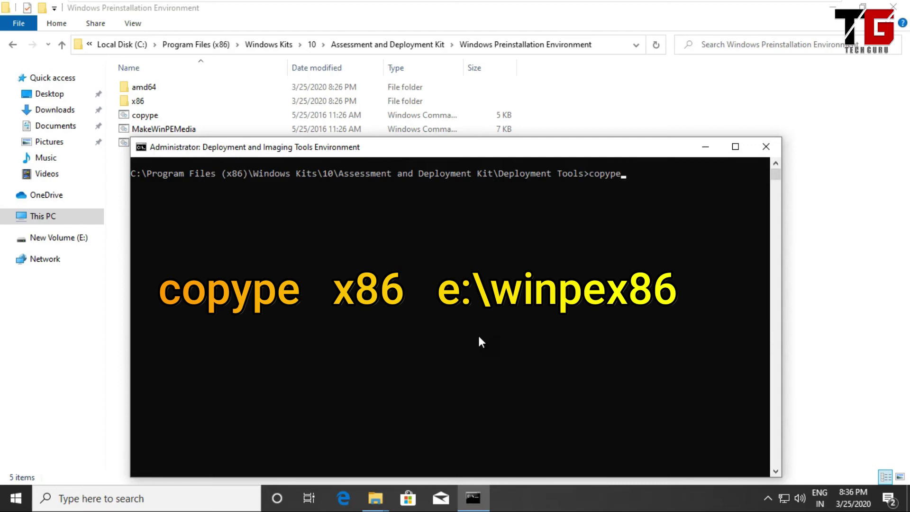
- Create the x86 Windows PE working directory by running copype x86 e:\winpex86
text(x86)
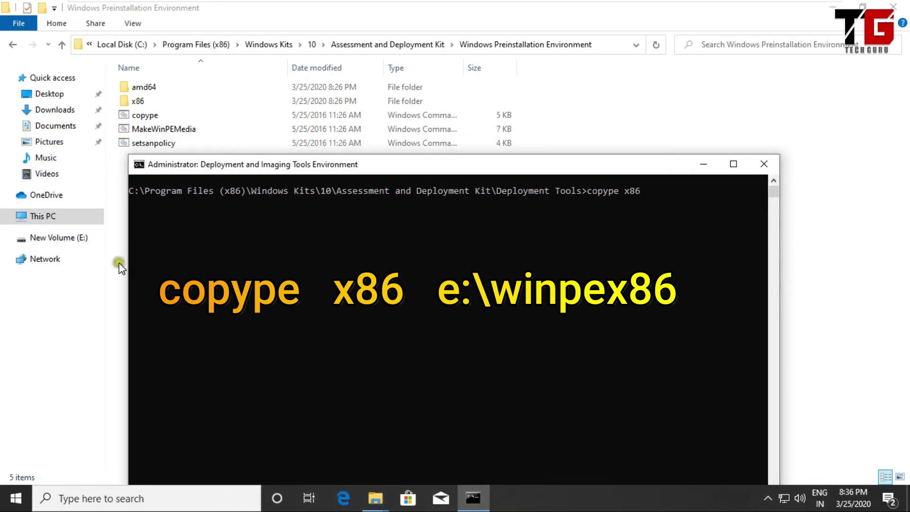
text(e:\winpex86)
key(Return)
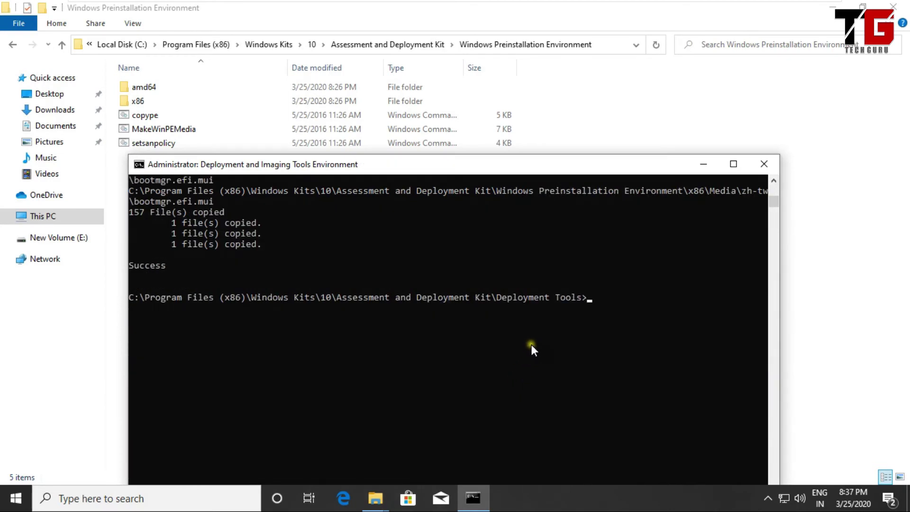
- Try to build the x86 Windows PE image by running makewinpemedia /iso e:\winpex86 e:\winpeX86
click(564, 358)
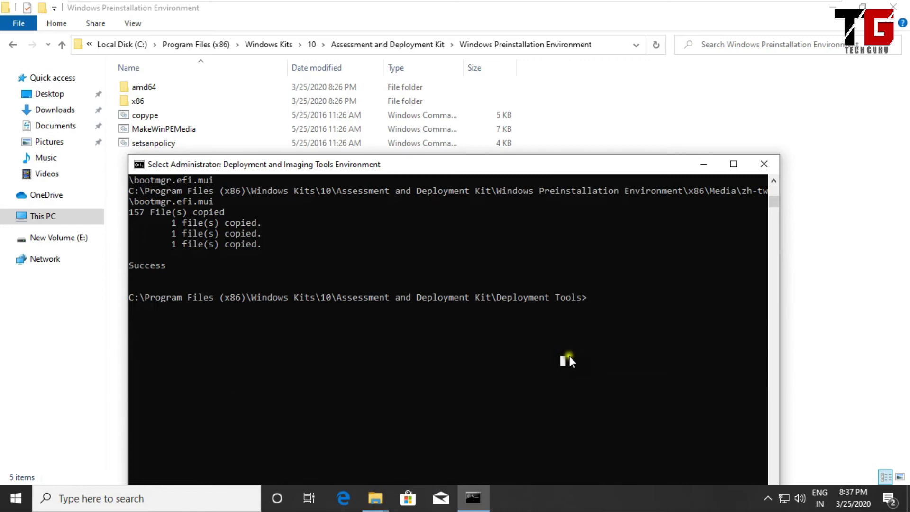
text(makewinpe)
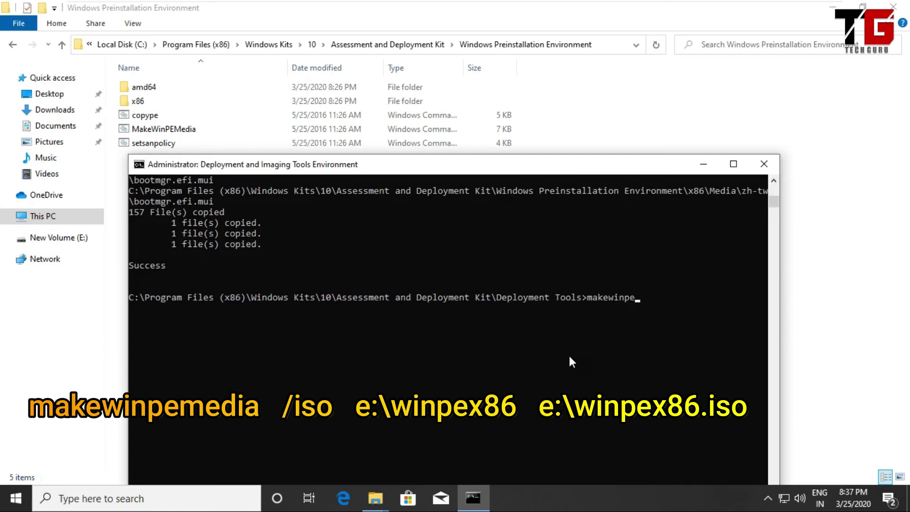
text(media /iso e:\winpex86)
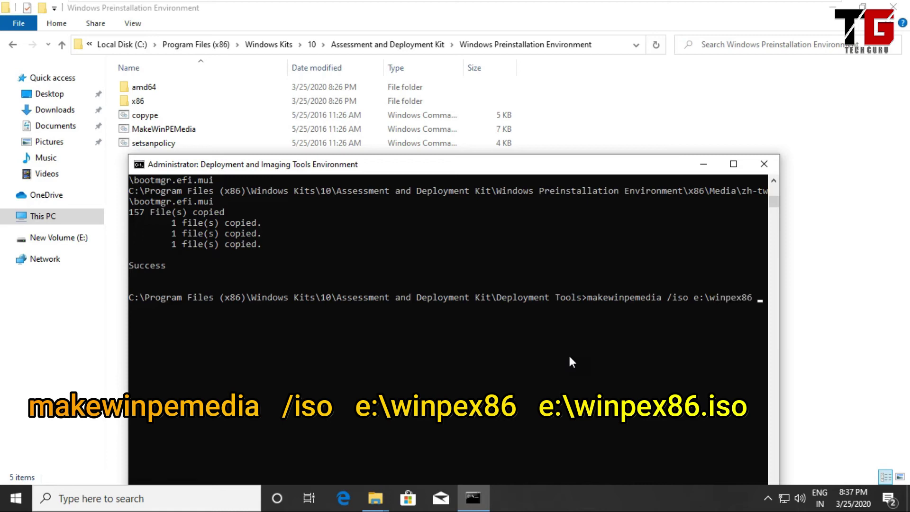
text( e:\winpex8)
text(6)
key(Return)
- Rerun the makewinpemedia command with the destination e:\winpeX86.iso
key(Up)
text(.iso)
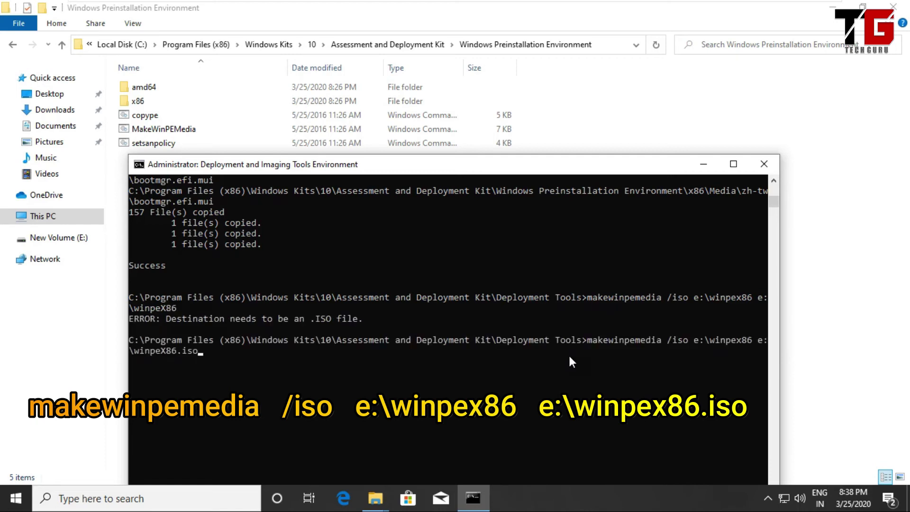
key(Return)
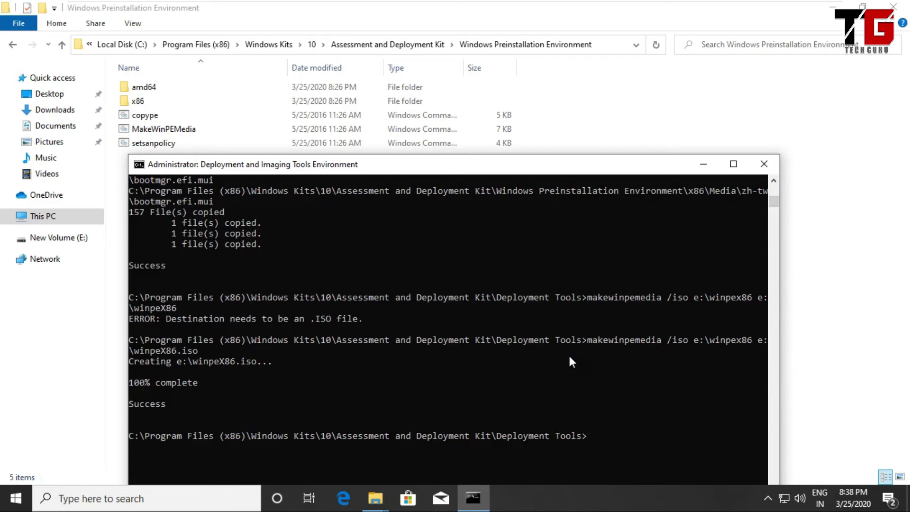
- Check New Volume (E:) for the new Windows PE files, examining the winpex86\media folder and the winpeX86 disc image
click(80, 239)
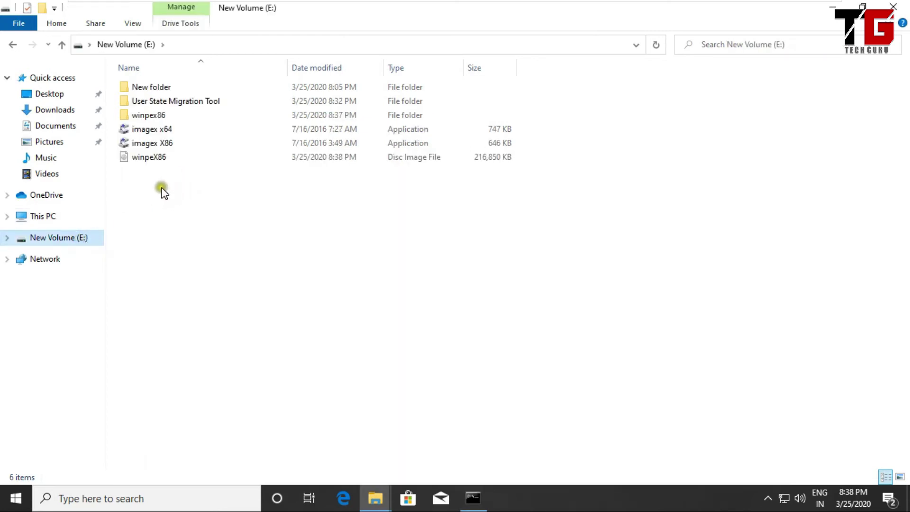
double_click(166, 115)
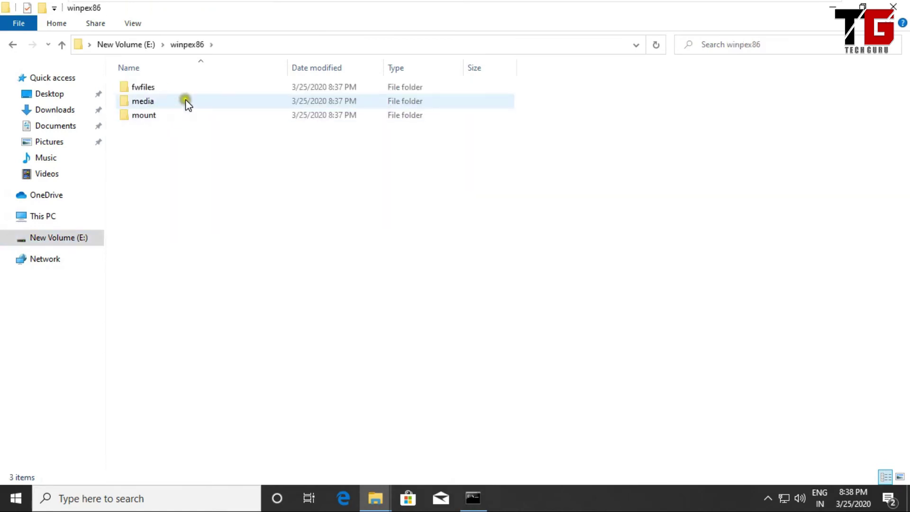
double_click(152, 102)
scroll(192, 252, down, 4)
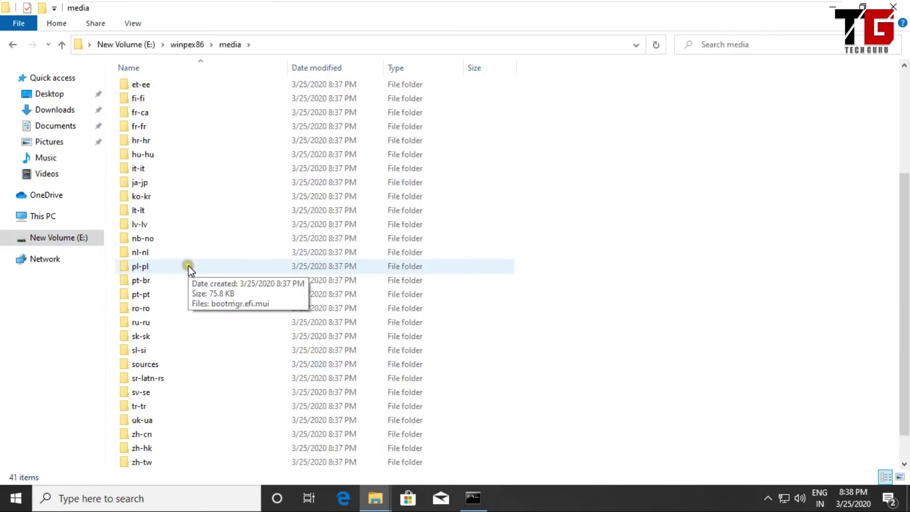
click(13, 44)
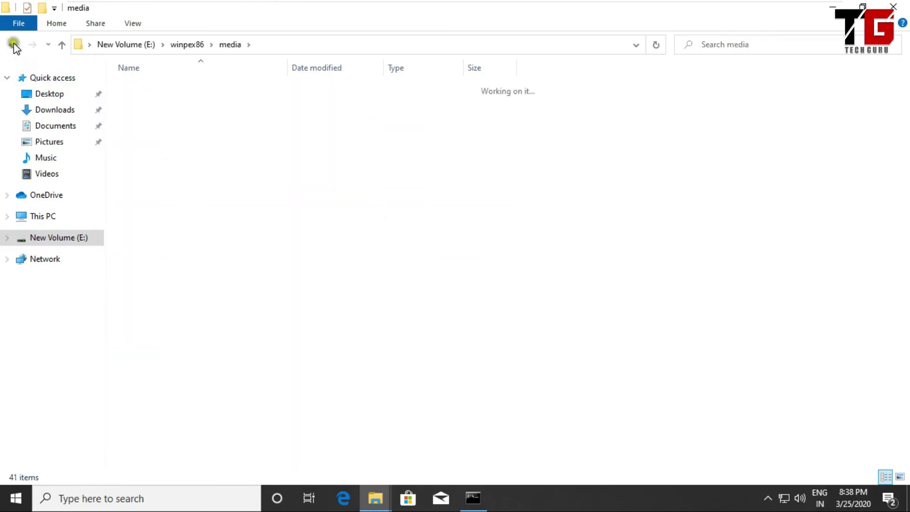
click(13, 45)
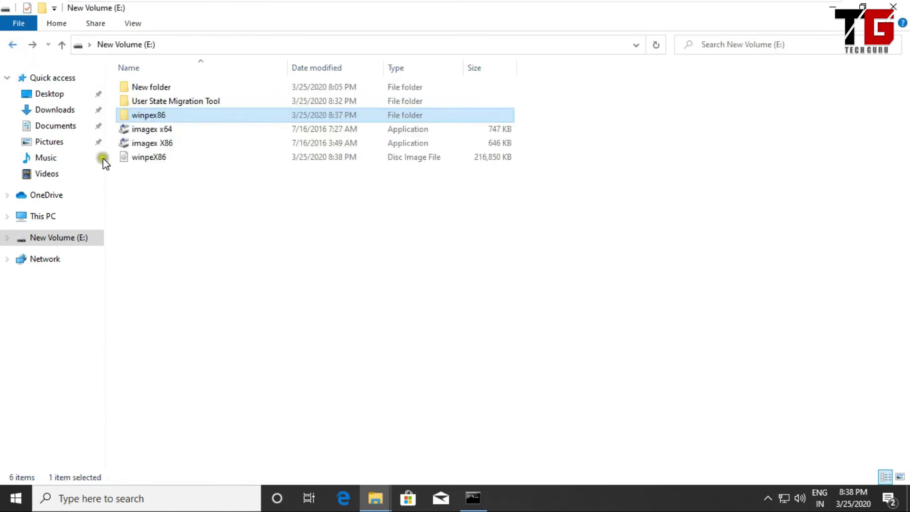
click(147, 158)
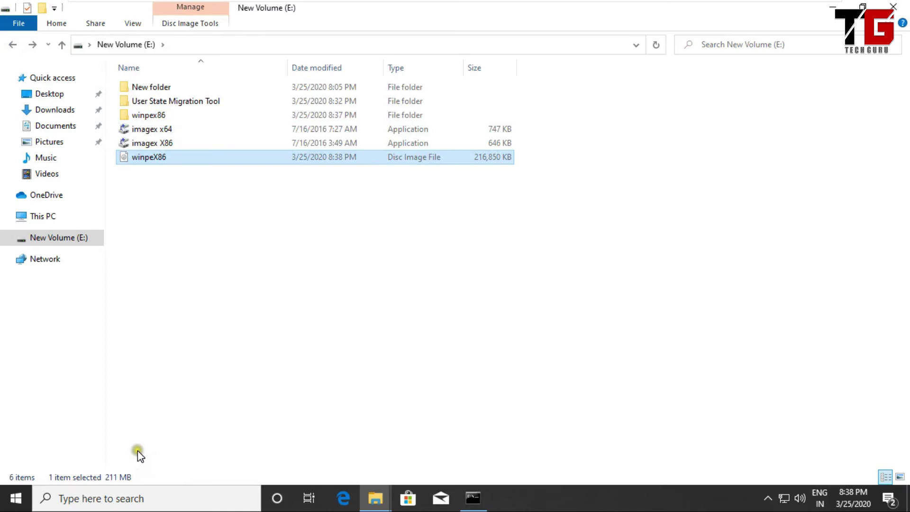
- Return to the Deployment and Imaging Tools Environment console and clear it with cls
mouse_move(138, 449)
mouse_down()
mouse_move(93, 440)
mouse_move(26, 493)
mouse_move(185, 462)
mouse_move(136, 442)
mouse_up()
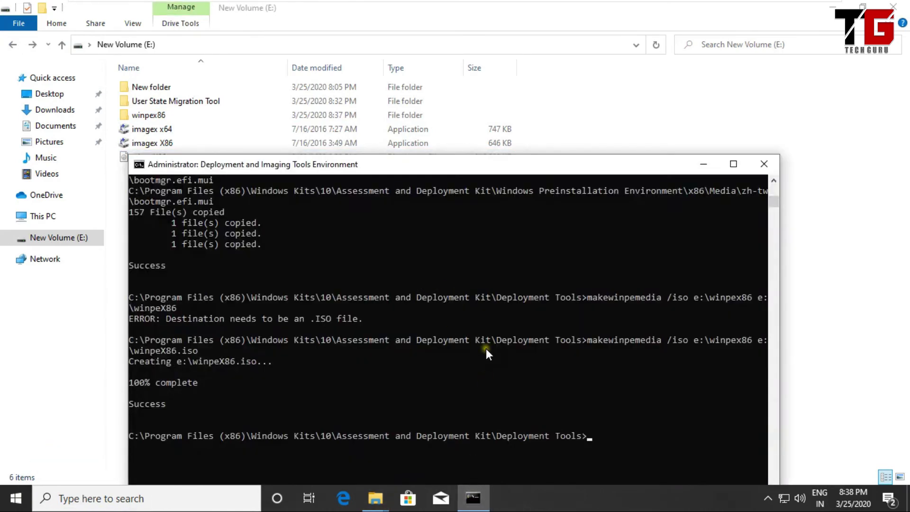
text(cls)
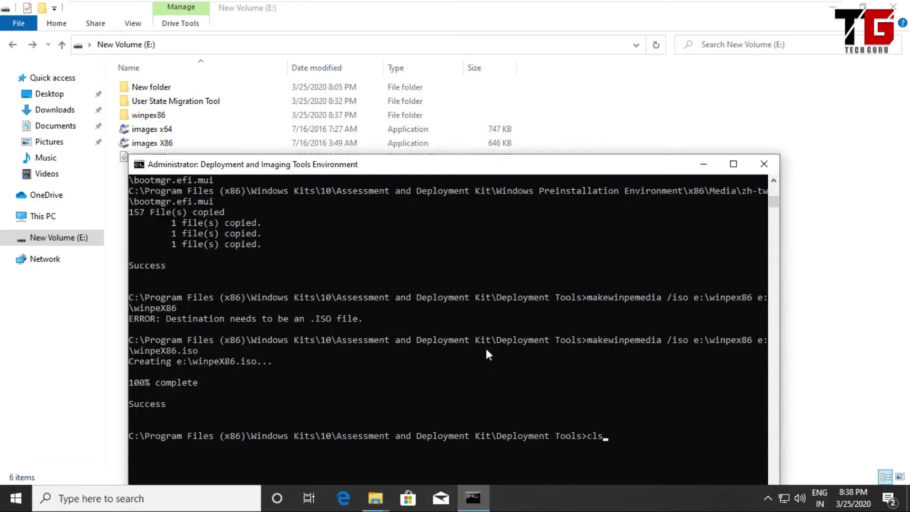
key(Return)
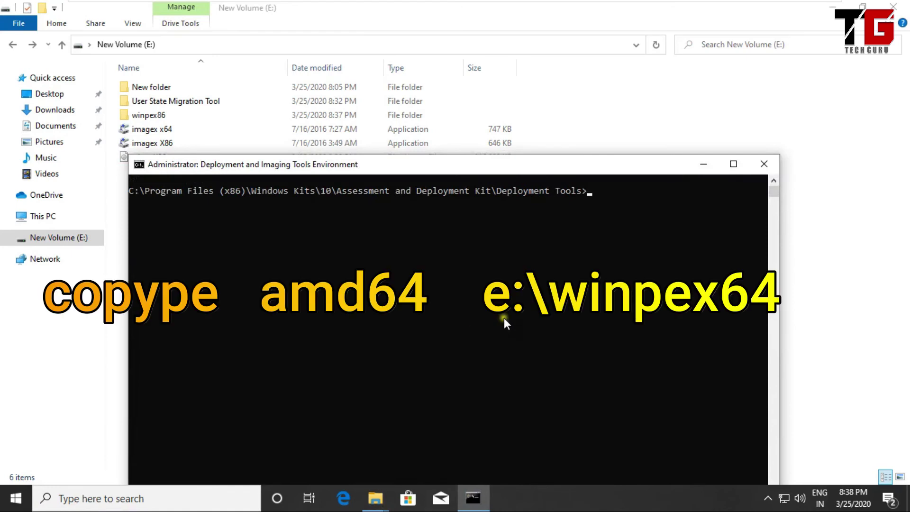
- Create the 64-bit Windows PE working directory by running copype amd64 e:\winpex64
text(copype amd64 e:\winpe)
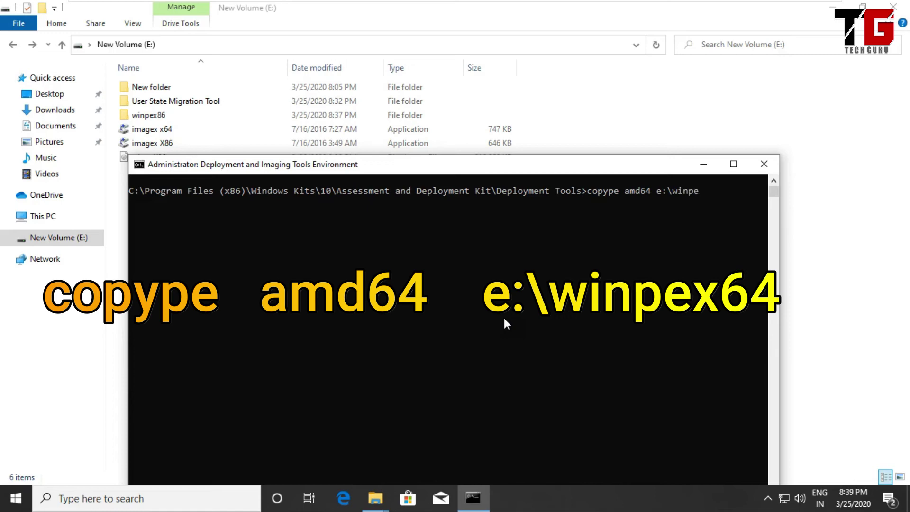
text(x64)
key(Return)
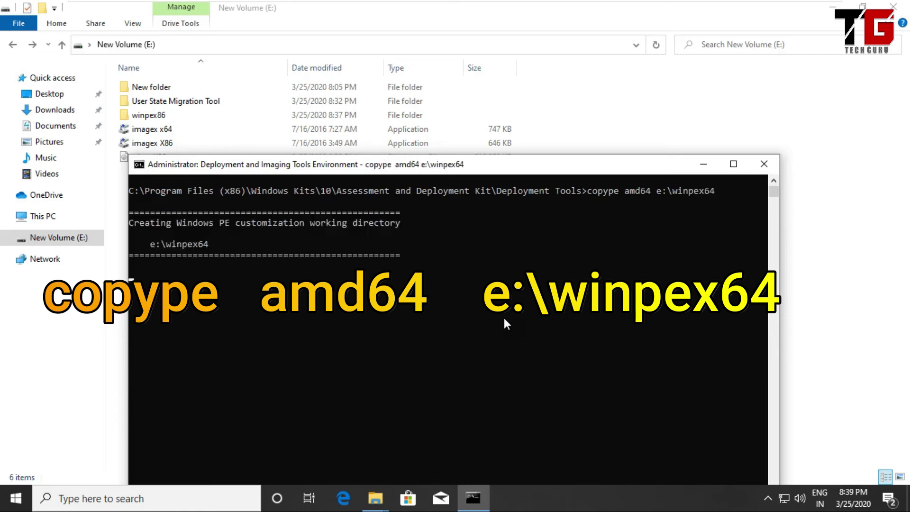
- Build the 64-bit Windows PE disc image by running makewinpemedia /iso e:\winpex64 e:\winpeX64.iso
mouse_move(178, 158)
mouse_down()
mouse_move(89, 179)
mouse_move(197, 169)
mouse_up()
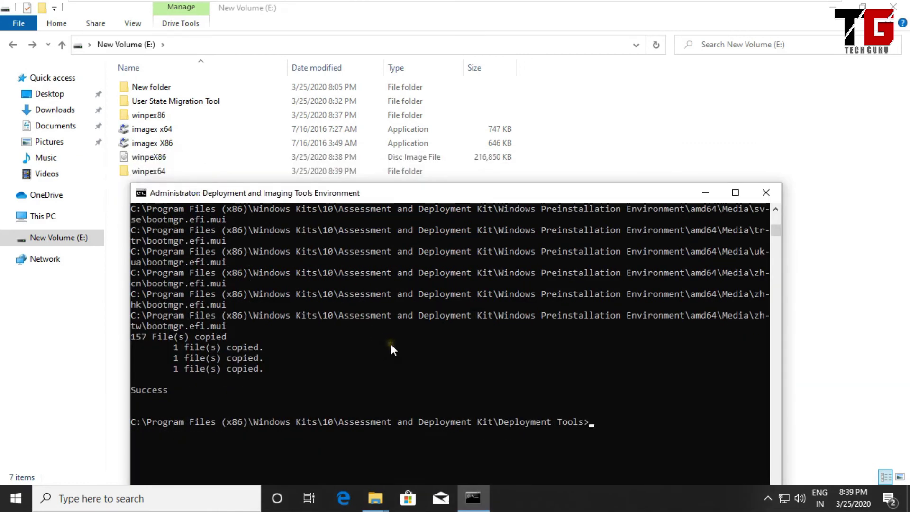
scroll(392, 343, down, 8)
scroll(394, 345, up, 1)
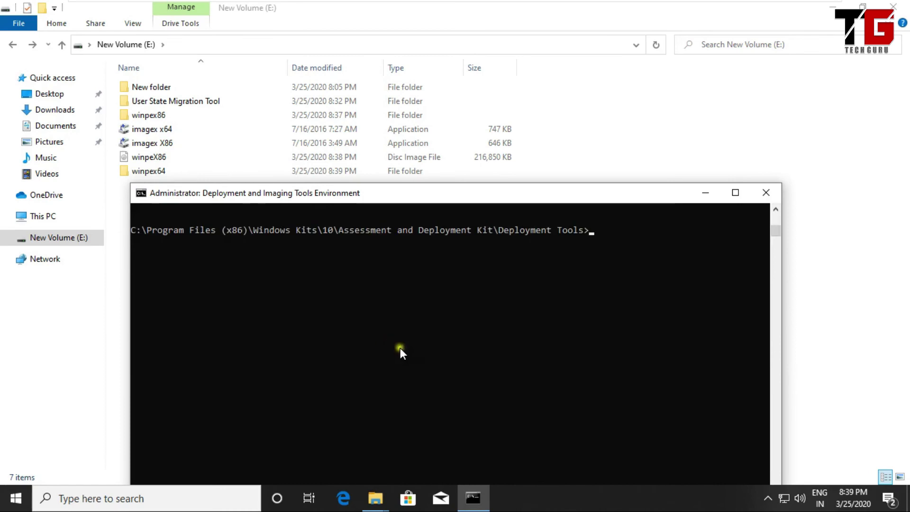
text(ma)
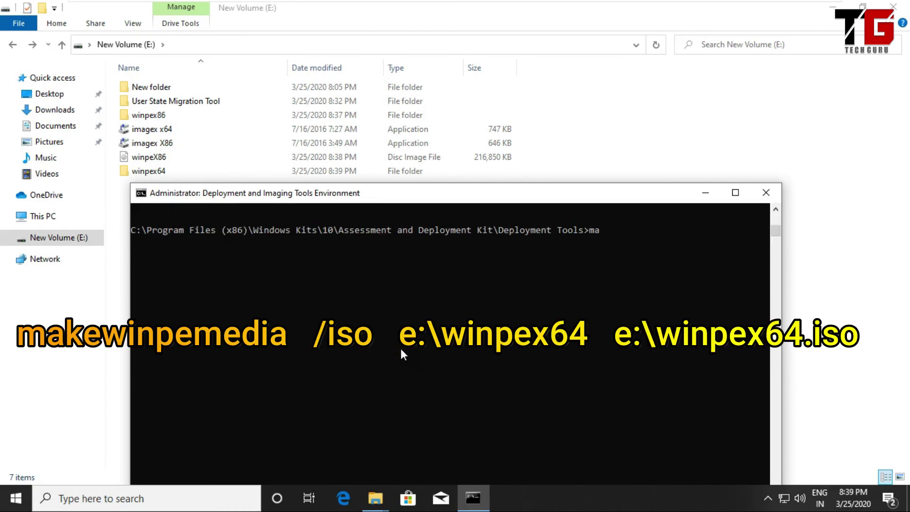
text(kewinpe)
text(medi)
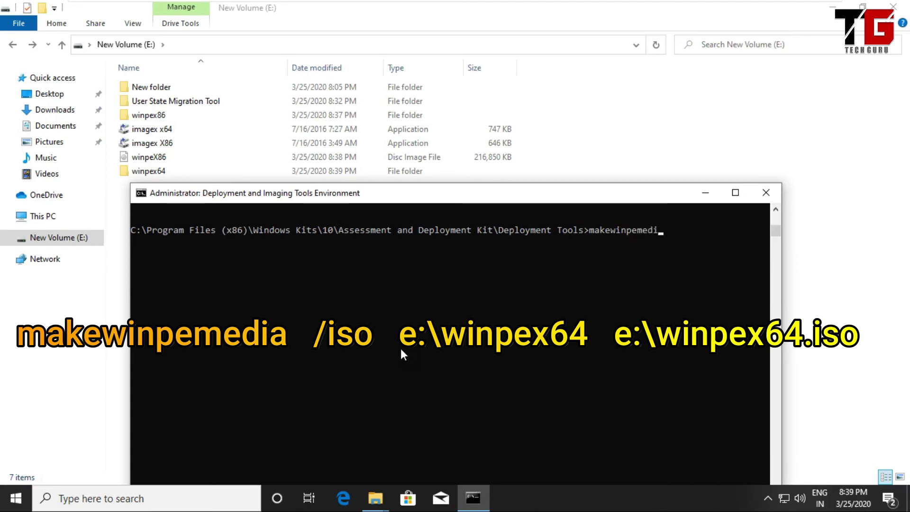
text(a /iso)
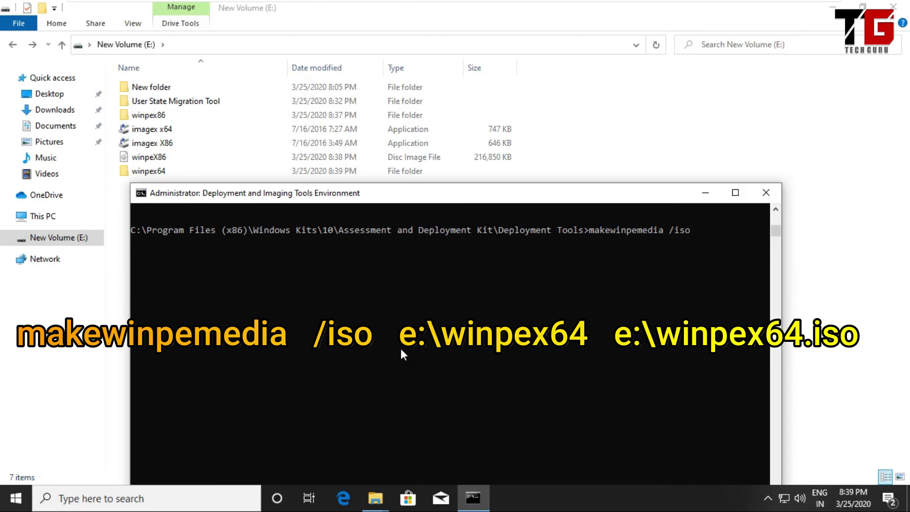
text( e:\winpex64 e:\win)
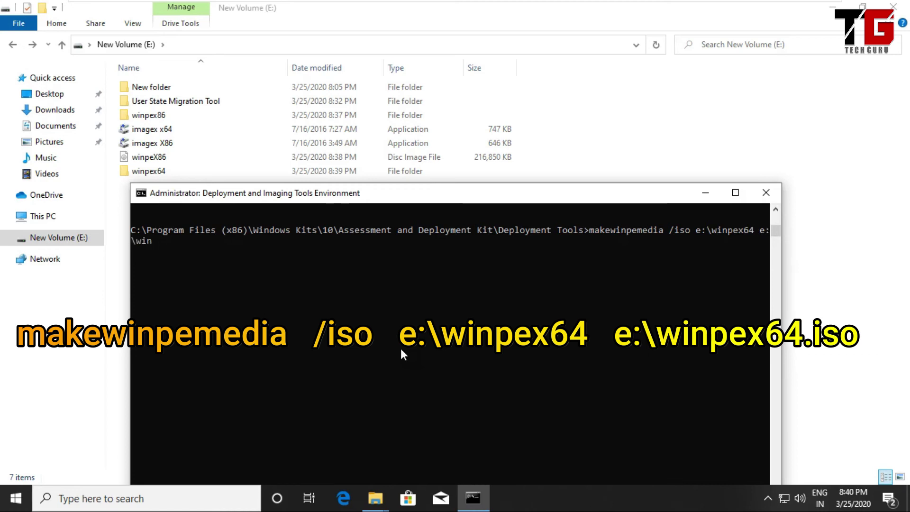
text(peX64)
scroll(403, 347, down, 1)
text(.iso)
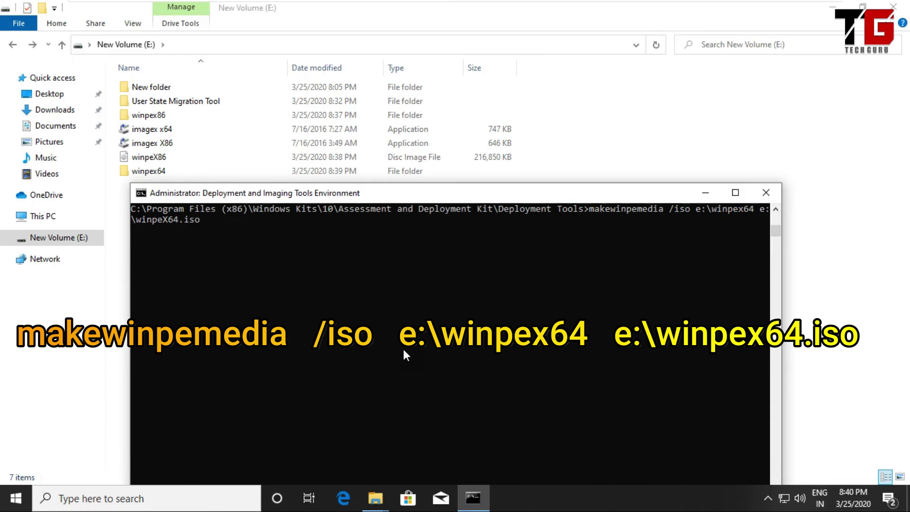
key(Return)
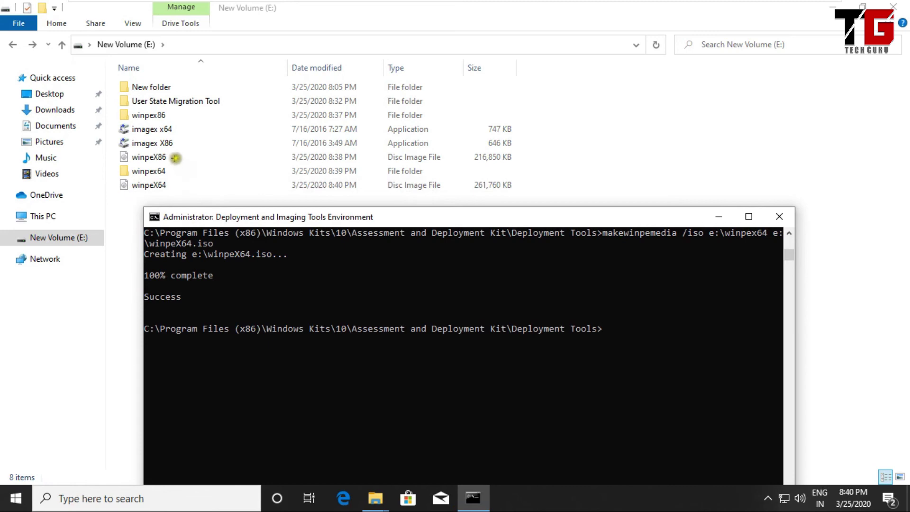
mouse_move(151, 121)
mouse_down()
mouse_move(106, 124)
mouse_move(120, 148)
mouse_move(337, 156)
mouse_move(142, 93)
mouse_move(104, 100)
mouse_move(234, 112)
mouse_move(382, 106)
mouse_move(147, 89)
mouse_up()
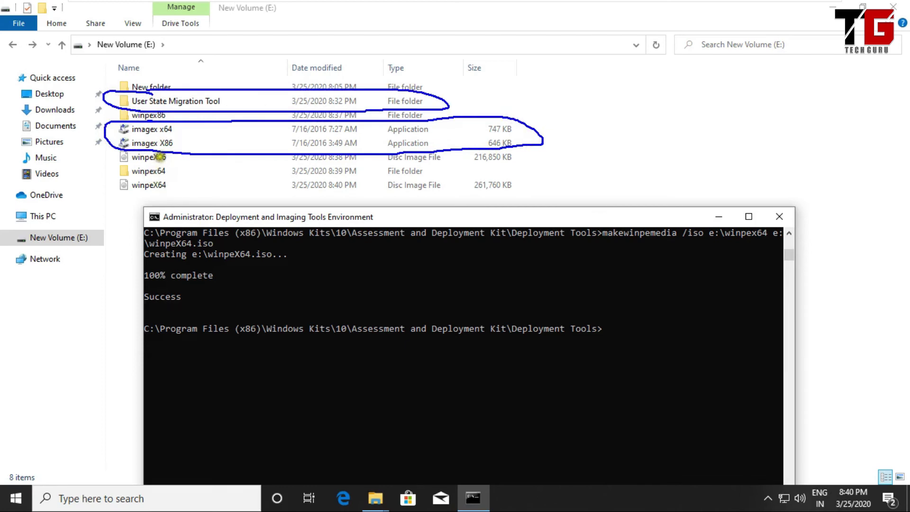
mouse_move(154, 149)
mouse_down()
mouse_move(100, 152)
mouse_move(161, 162)
mouse_move(209, 157)
mouse_move(144, 150)
mouse_up()
mouse_move(177, 180)
mouse_down()
mouse_move(120, 176)
mouse_move(118, 198)
mouse_move(179, 188)
mouse_move(175, 177)
mouse_up()
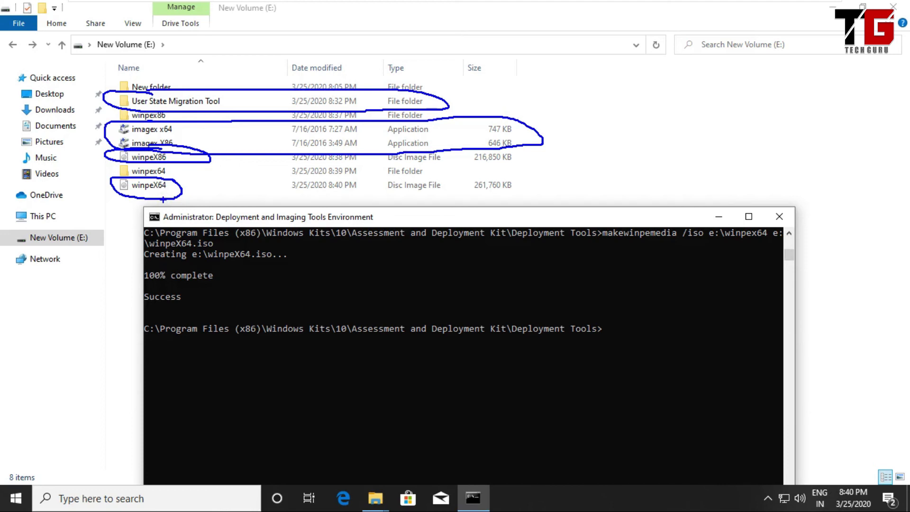
key(Escape)
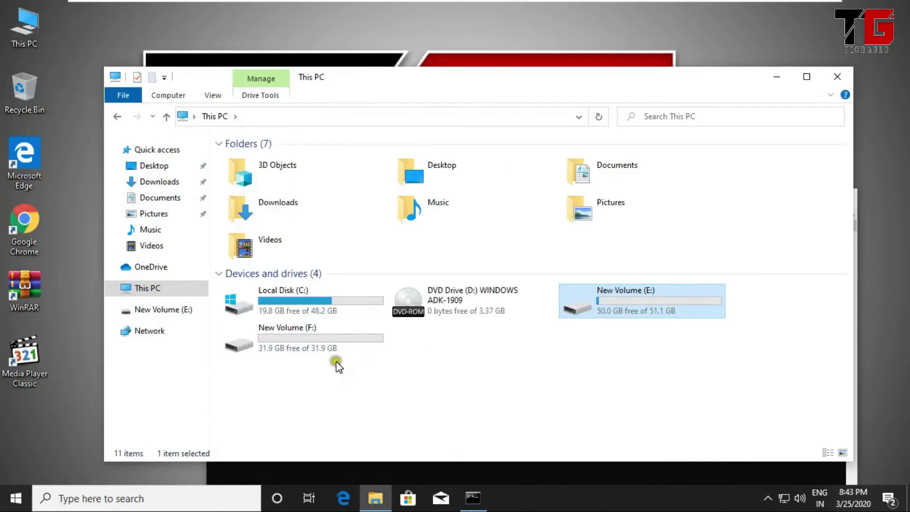
- In the Deployment and Imaging Tools Environment console, enter makewinpemedia /ufd e:\winpeX64 without running it yet
click(298, 342)
click(474, 498)
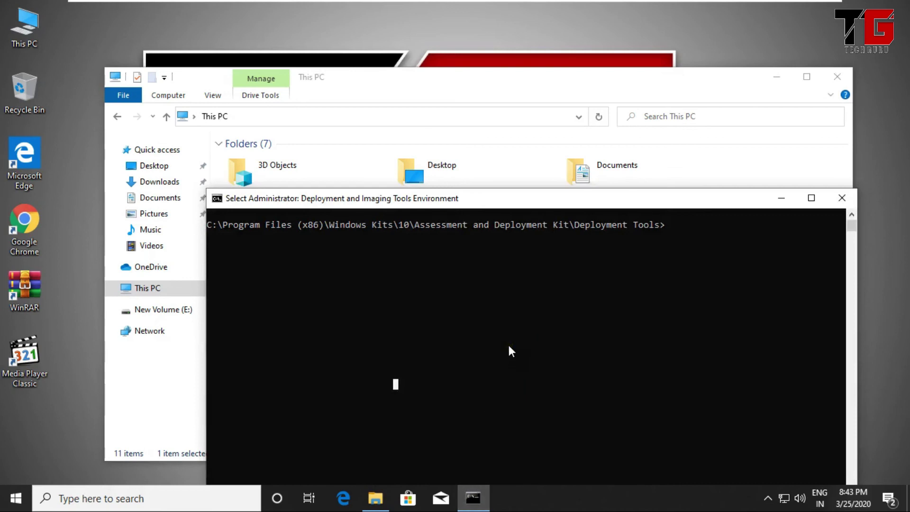
key(Escape)
text(make)
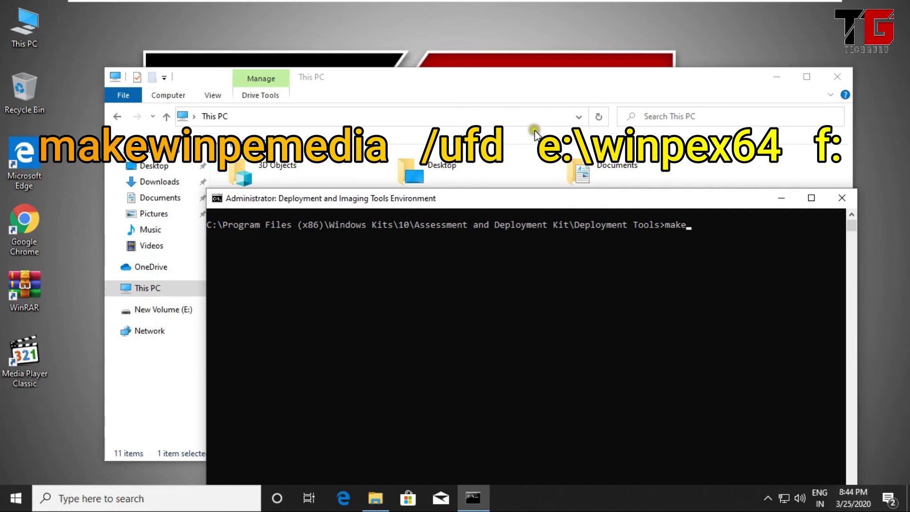
text(winpemedia)
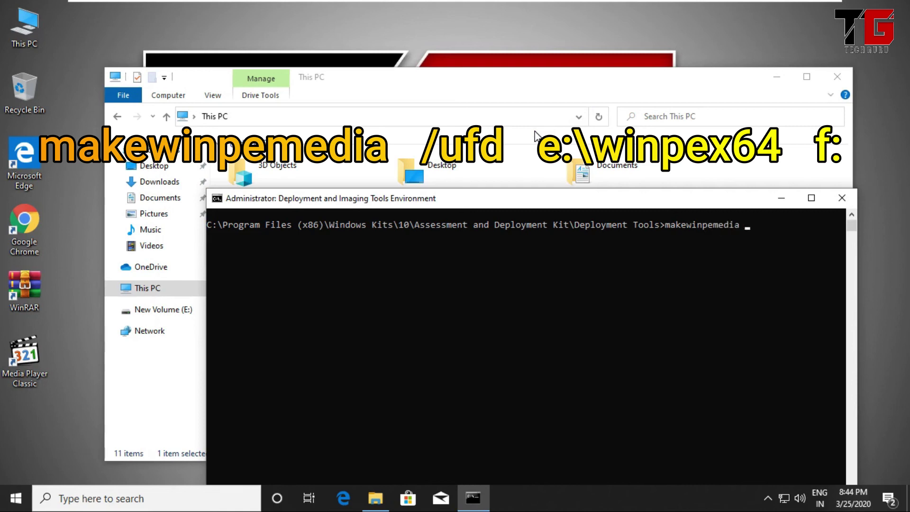
text( /ufd e:\winpeamd)
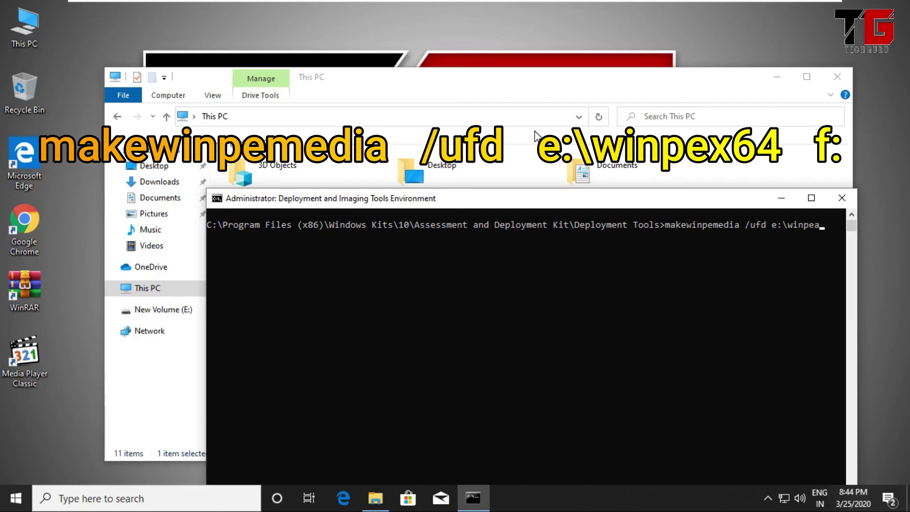
text(6)
key(BackSpace)
key(BackSpace)
key(BackSpace)
key(BackSpace)
text(x64)
key(Tab)
key(BackSpace)
key(BackSpace)
key(BackSpace)
key(BackSpace)
- Check the target drive's letter in This PC and run the makewinpemedia command with the destination f:\
click(363, 88)
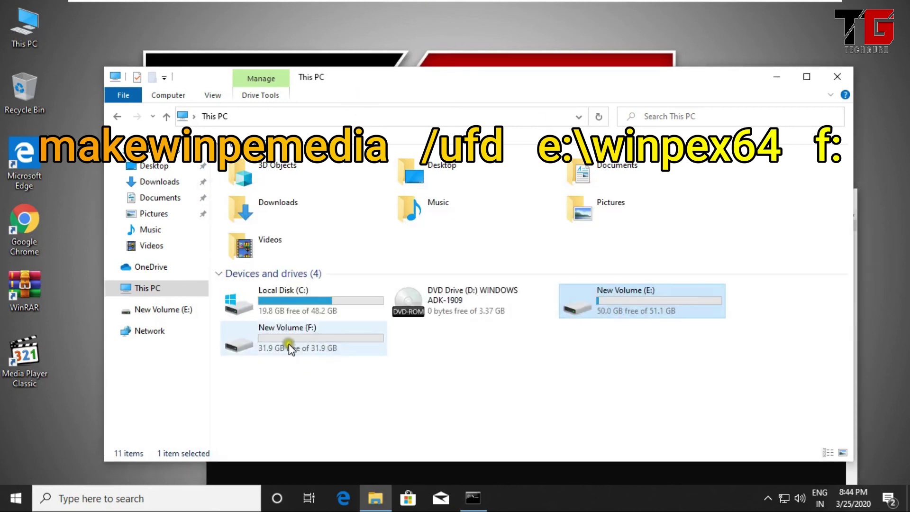
click(360, 473)
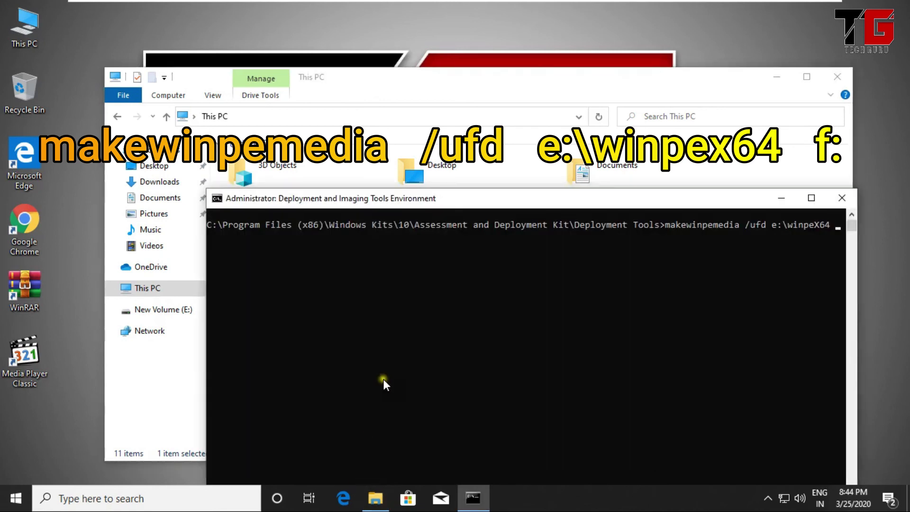
text(f:\)
key(Return)
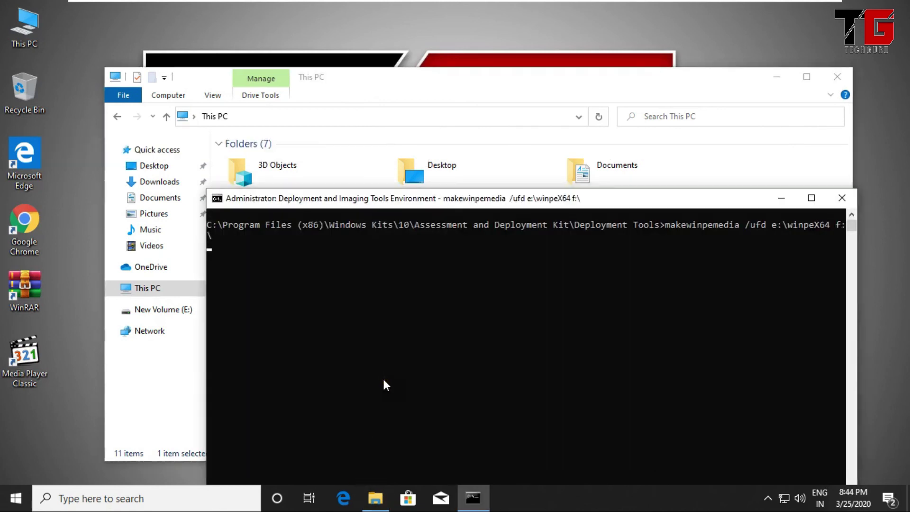
- Rerun the makewinpemedia /ufd command with the destination f: and agree to format the drive
key(Up)
key(BackSpace)
key(Return)
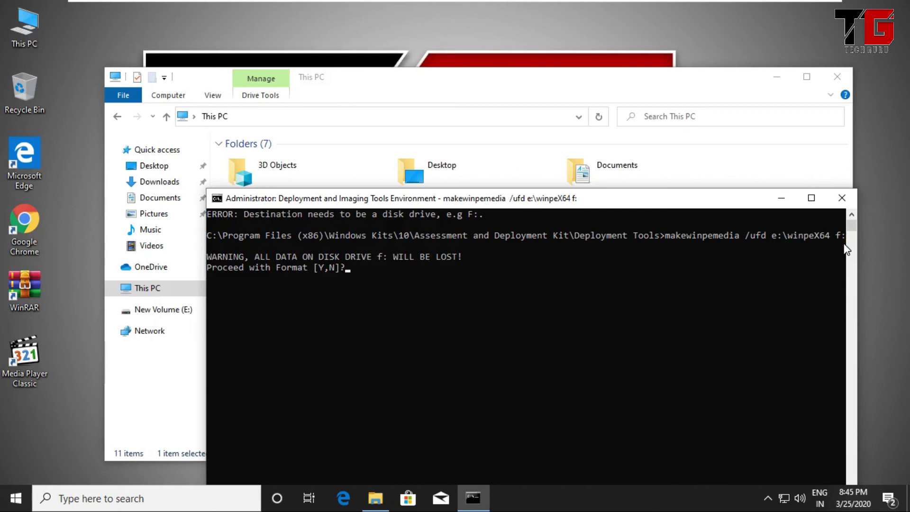
text(Y)
key(Return)
- Uncover the This PC window and examine the Windows PE files on drive F:, including the end of the list
drag(475, 198, 492, 390)
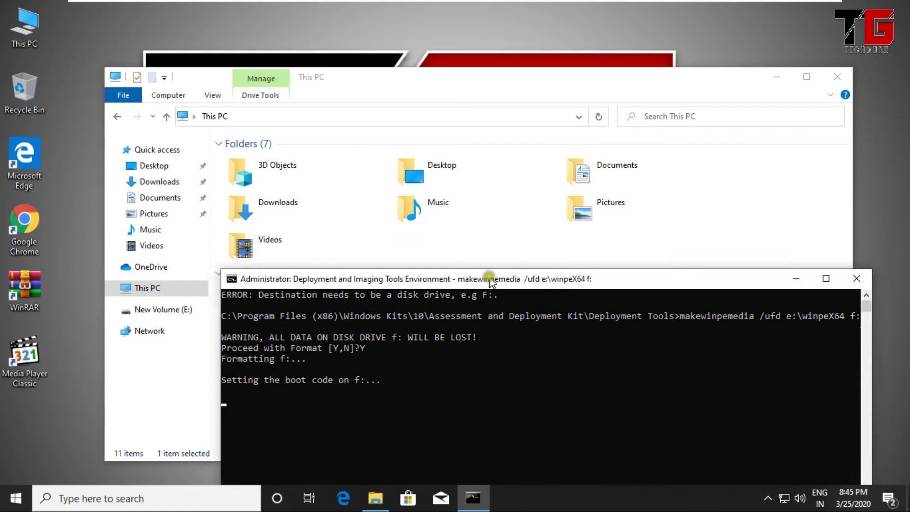
drag(364, 394, 511, 152)
double_click(297, 349)
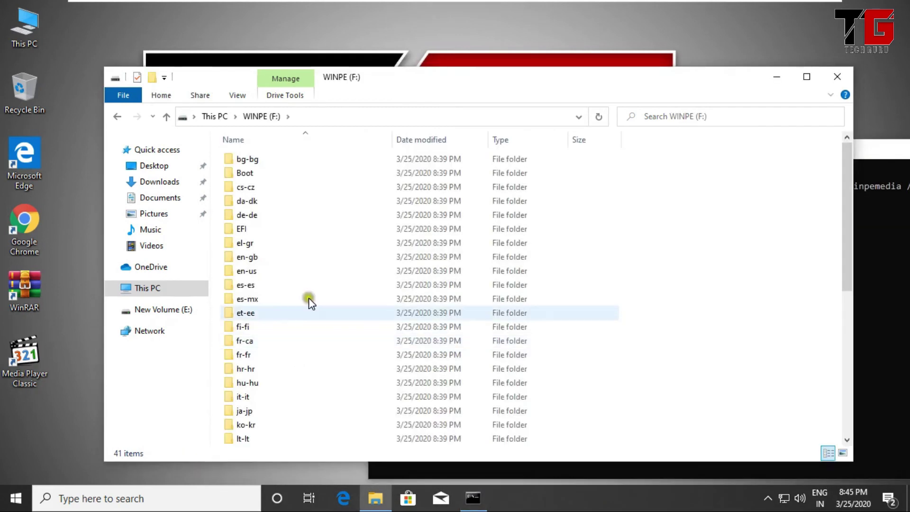
drag(845, 158, 849, 365)
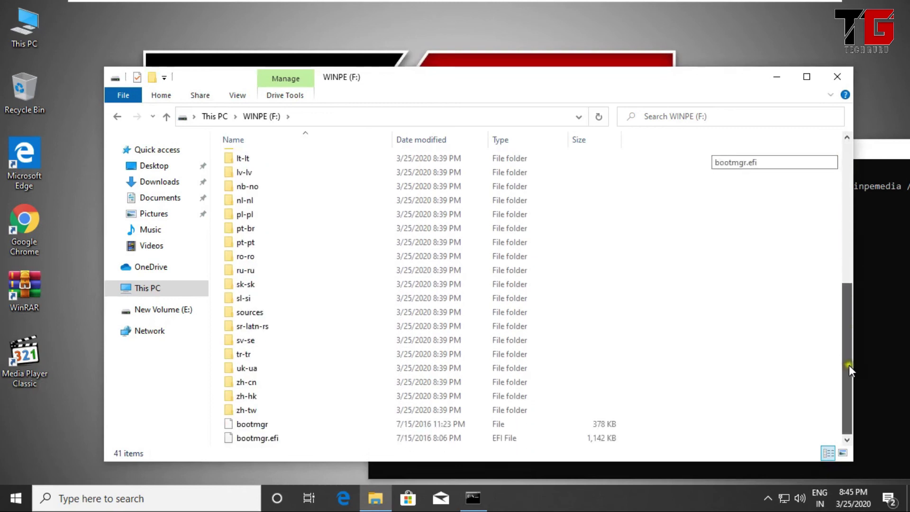
click(217, 117)
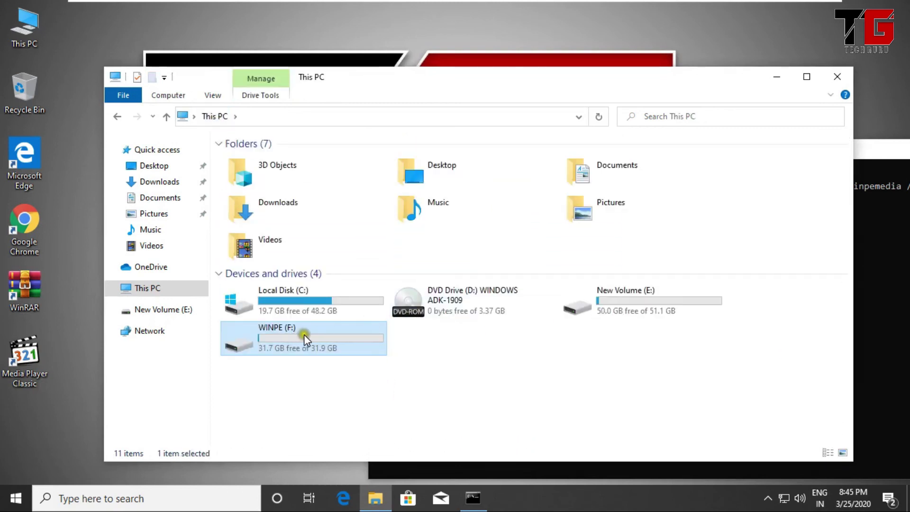
- Return to the Deployment and Imaging Tools Environment console, check the makewinpemedia output and close the console
click(884, 274)
drag(636, 150, 368, 75)
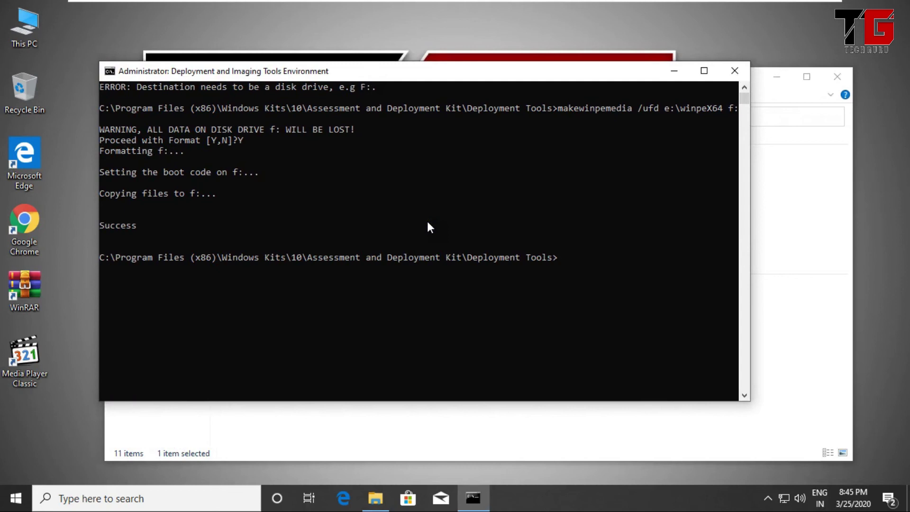
click(736, 71)
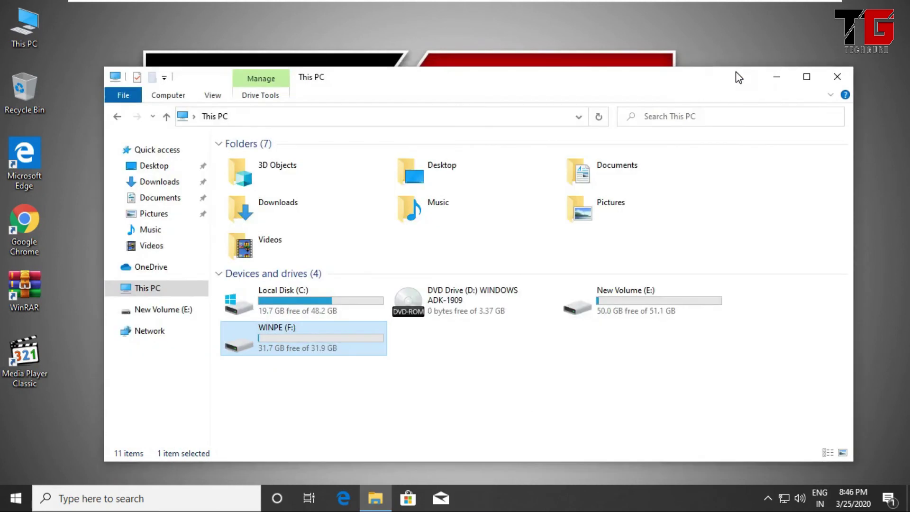